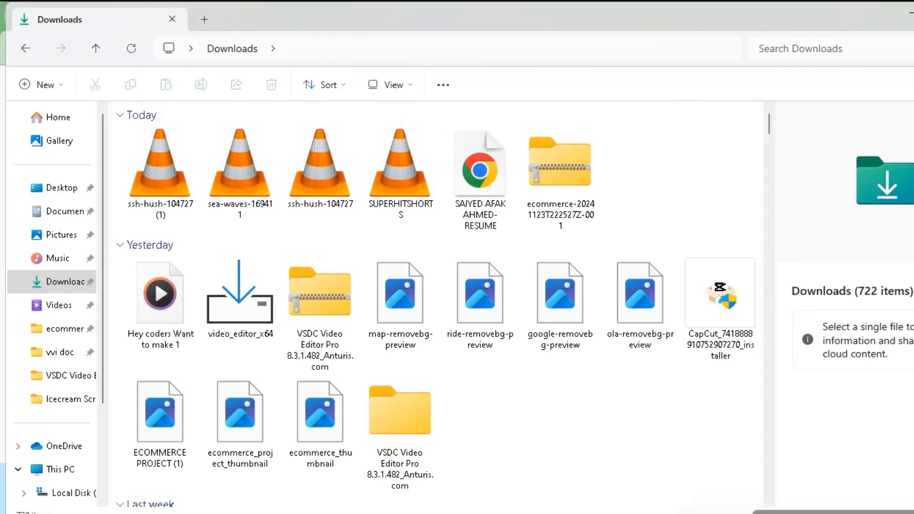
# Step: Extract the ecommerce zip into a new ecommerce-20241123T222527Z-001 folder in Downloads
pyautogui.click(574, 186)
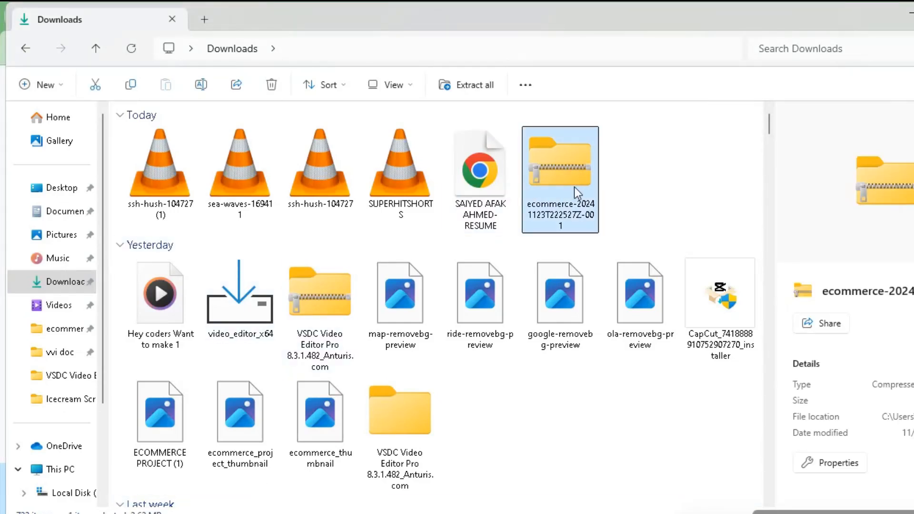
pyautogui.click(482, 88)
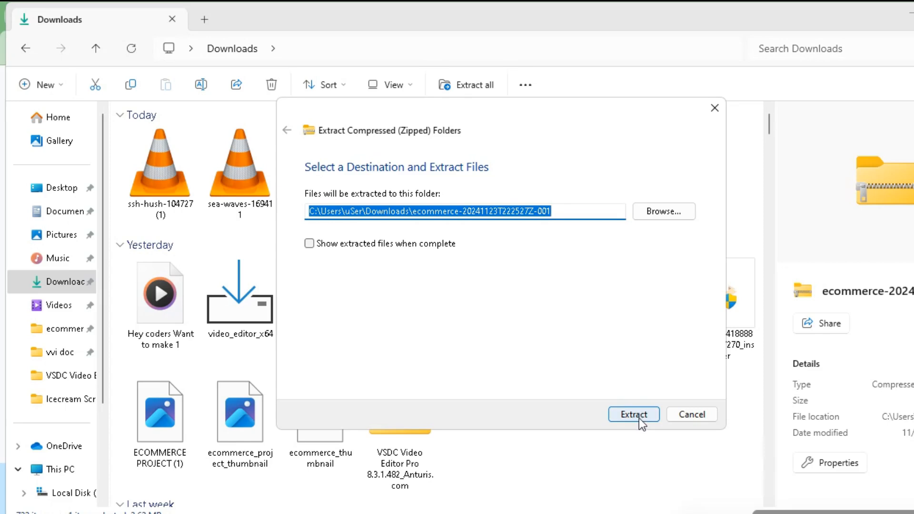
pyautogui.click(638, 418)
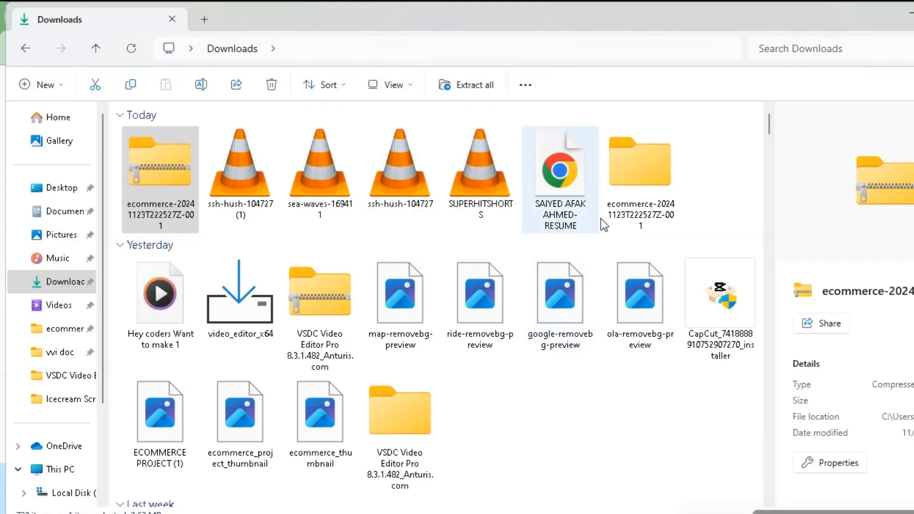
pyautogui.click(644, 175)
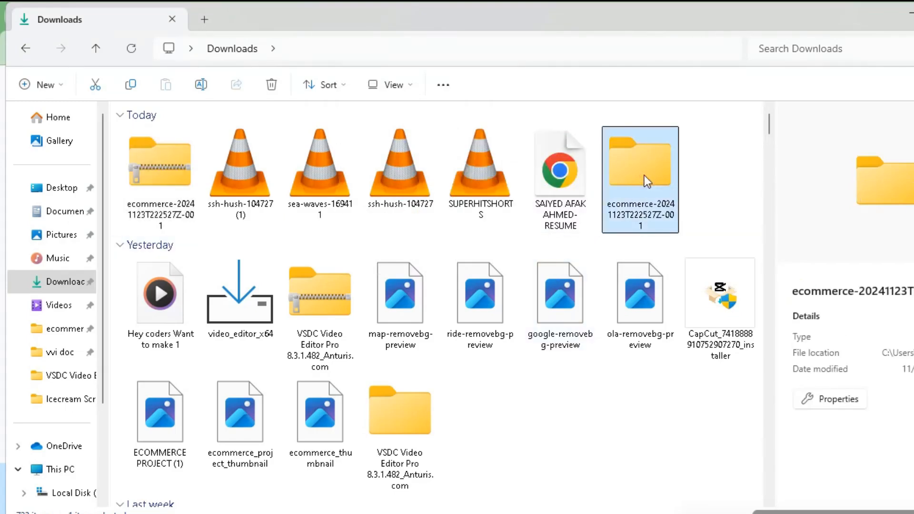
# Step: Rename the extracted ecommerce-20241123T222527Z-001 folder to ecommerce2 and select it
pyautogui.click(201, 84)
pyautogui.write('ECO')
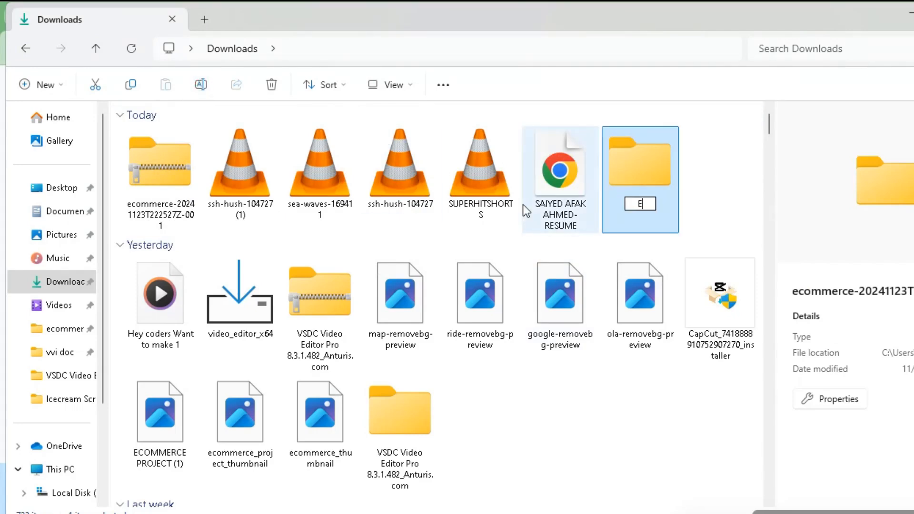
pyautogui.press('BackSpace')
pyautogui.press('BackSpace')
pyautogui.press('BackSpace')
pyautogui.write('ecommerce')
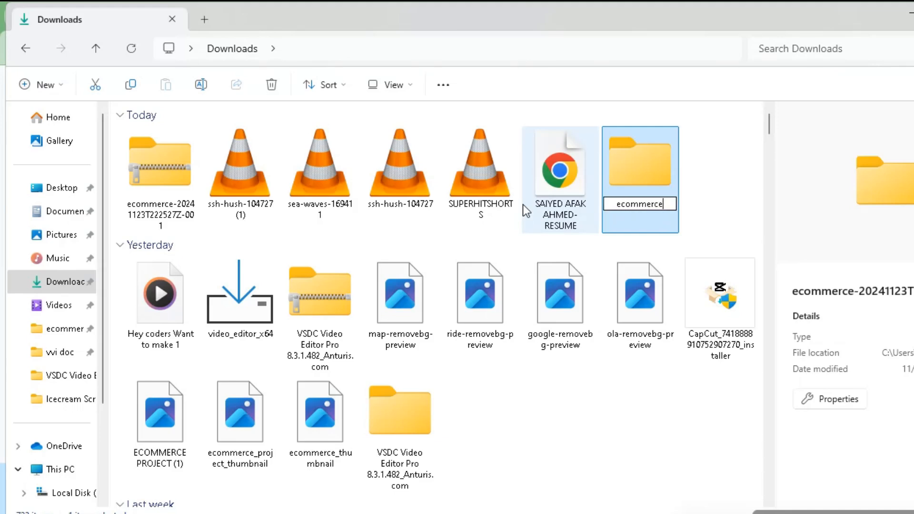
pyautogui.write('2')
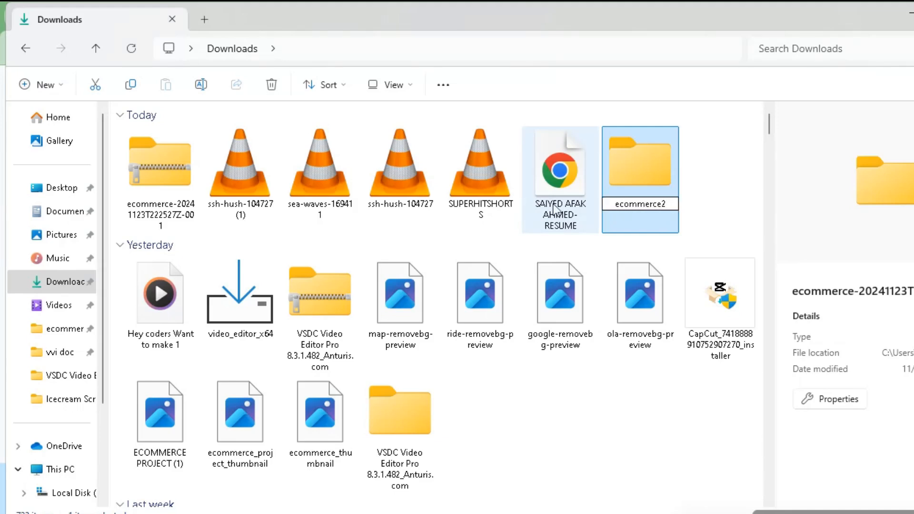
pyautogui.click(698, 203)
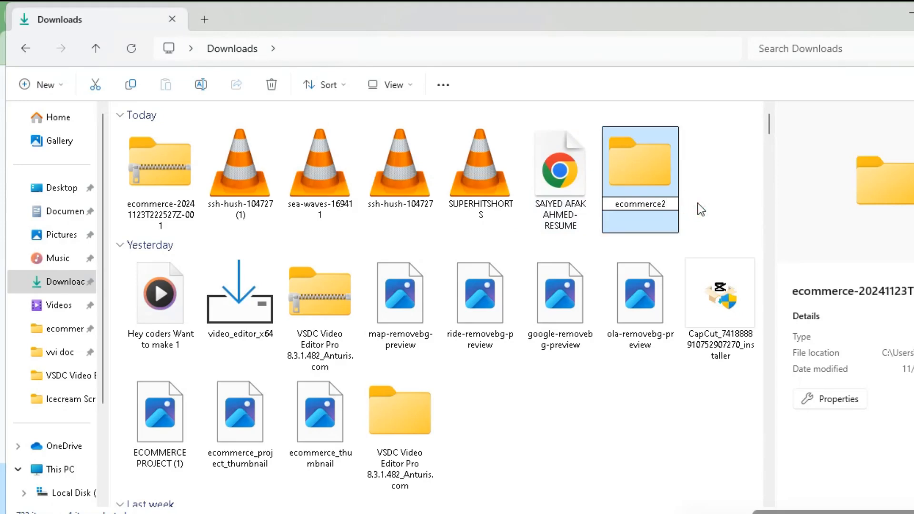
pyautogui.click(698, 203)
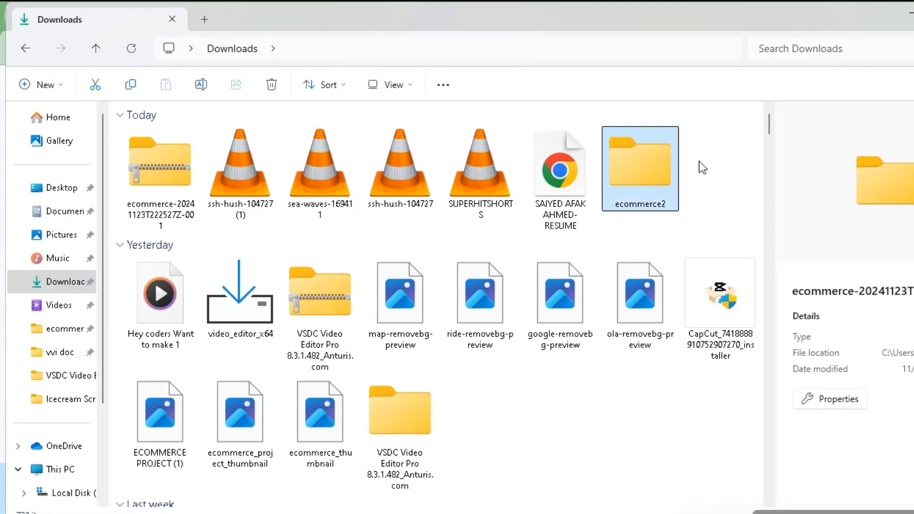
pyautogui.click(660, 179)
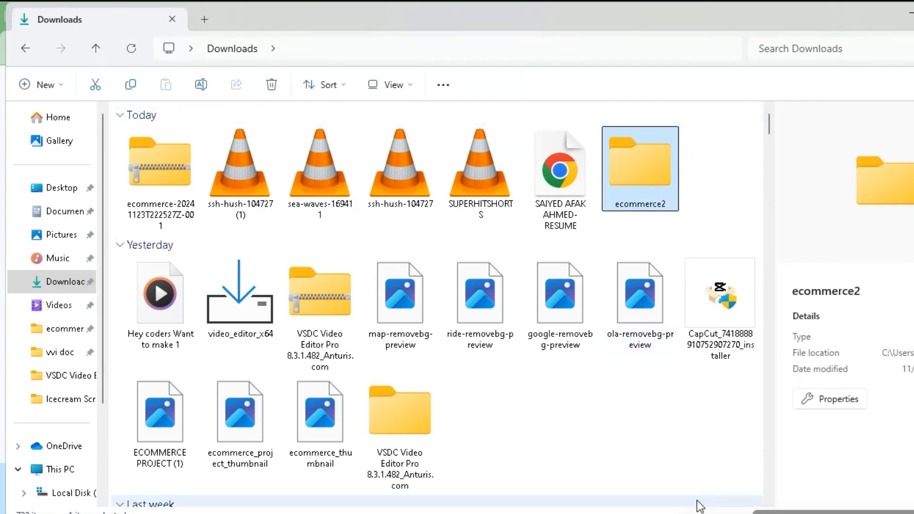
# Step: Load hostinger.com in a new Chrome tab and close the Update Personal information popup
pyautogui.click(688, 513)
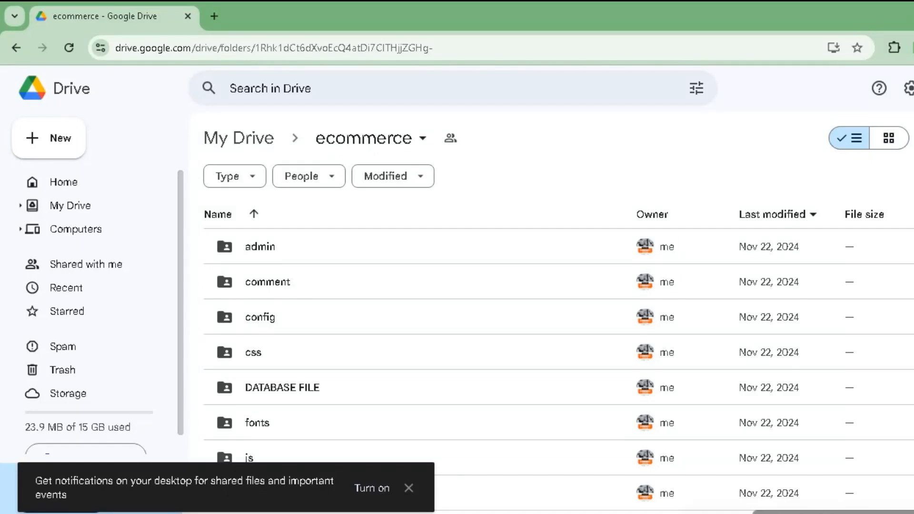
pyautogui.click(216, 21)
pyautogui.click(235, 46)
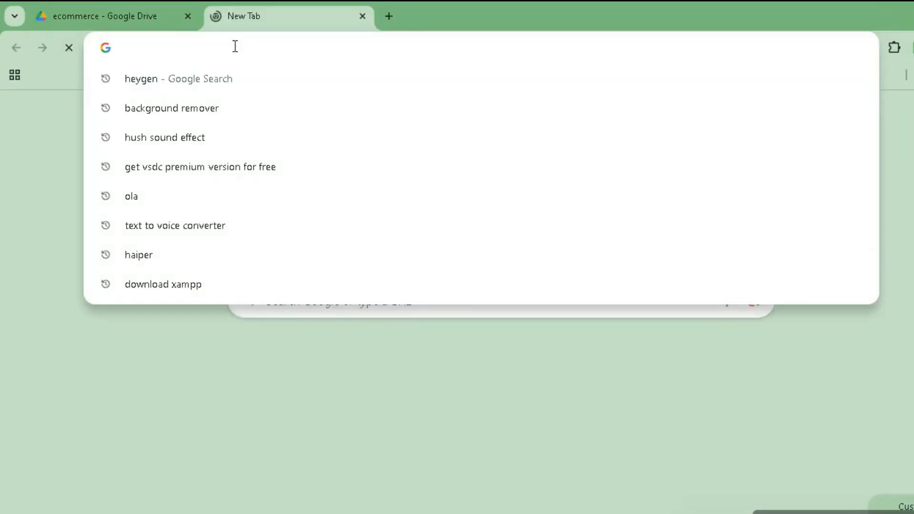
pyautogui.write('hostinger.com')
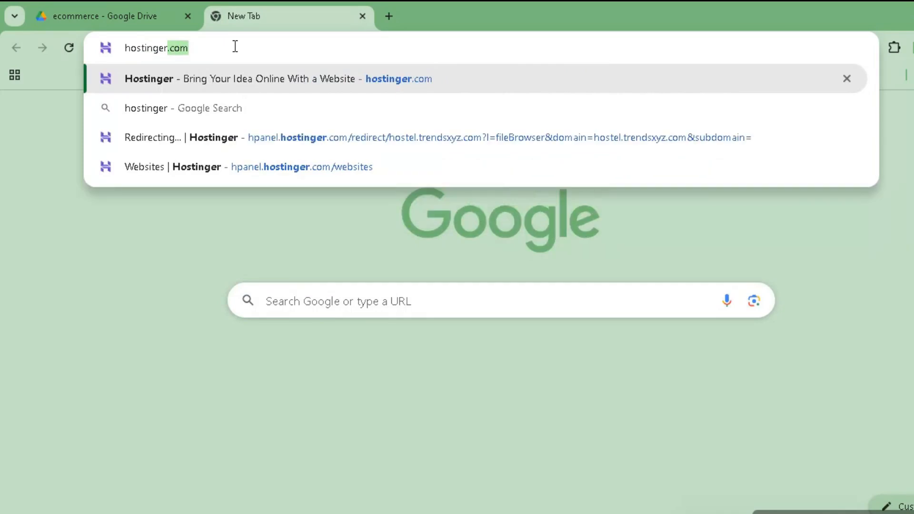
pyautogui.press('Return')
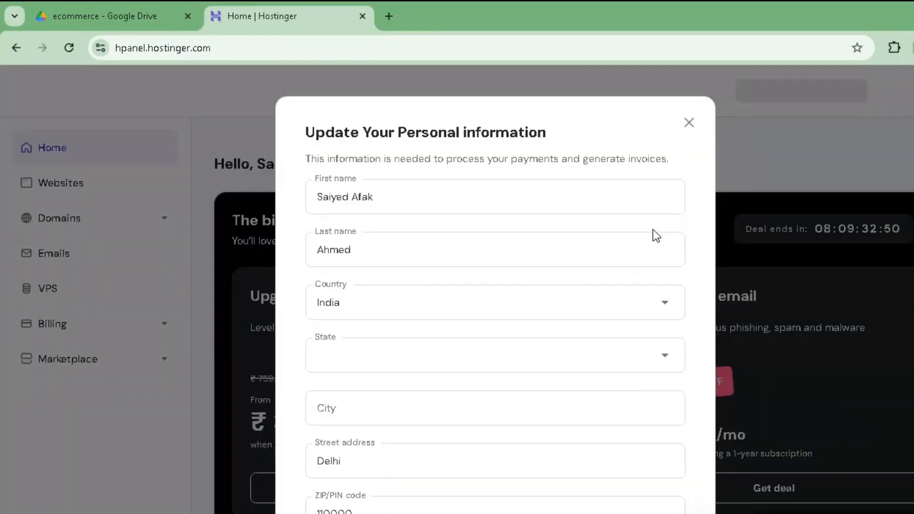
pyautogui.click(689, 126)
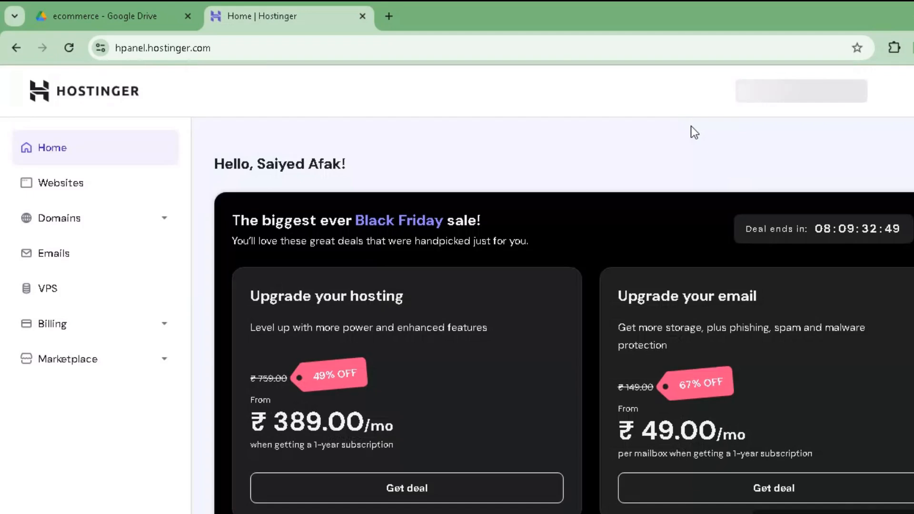
# Step: From the Websites list, choose Add website and select Empty PHP/HTML website
pyautogui.click(63, 186)
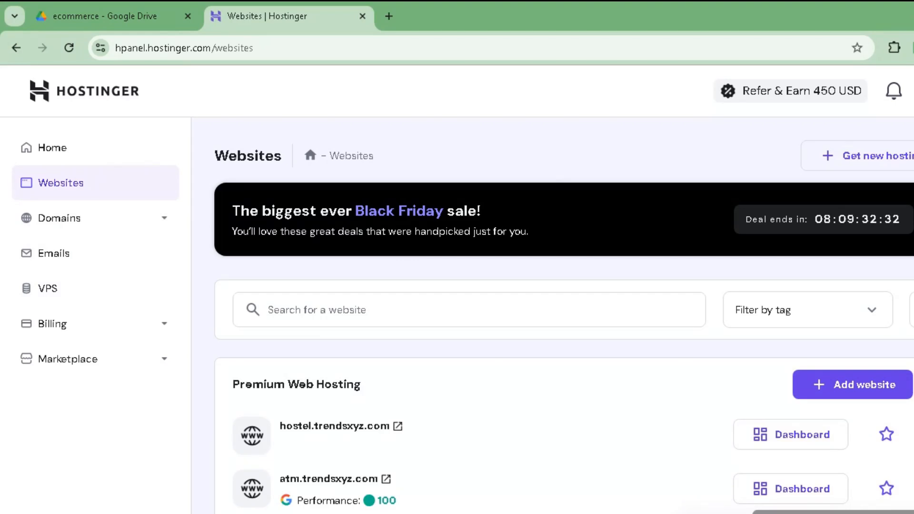
pyautogui.scroll(-3, 562, 309)
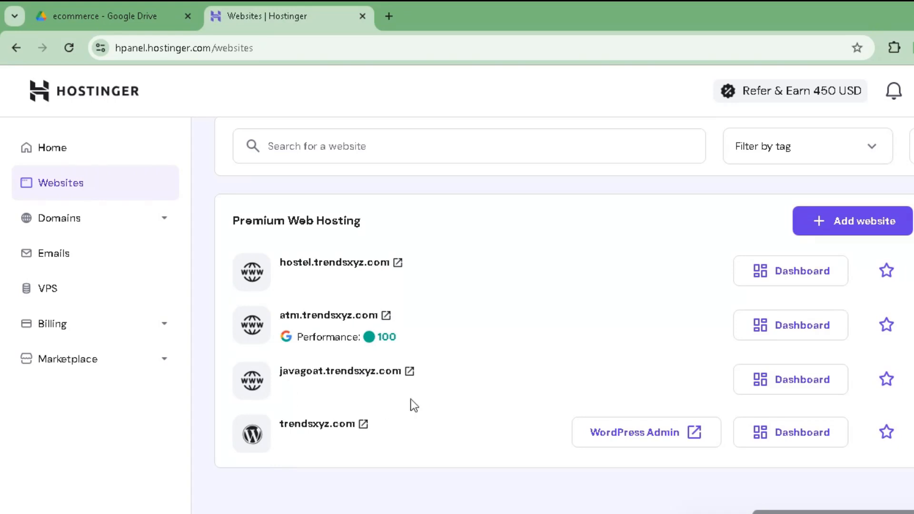
pyautogui.scroll(1, 564, 316)
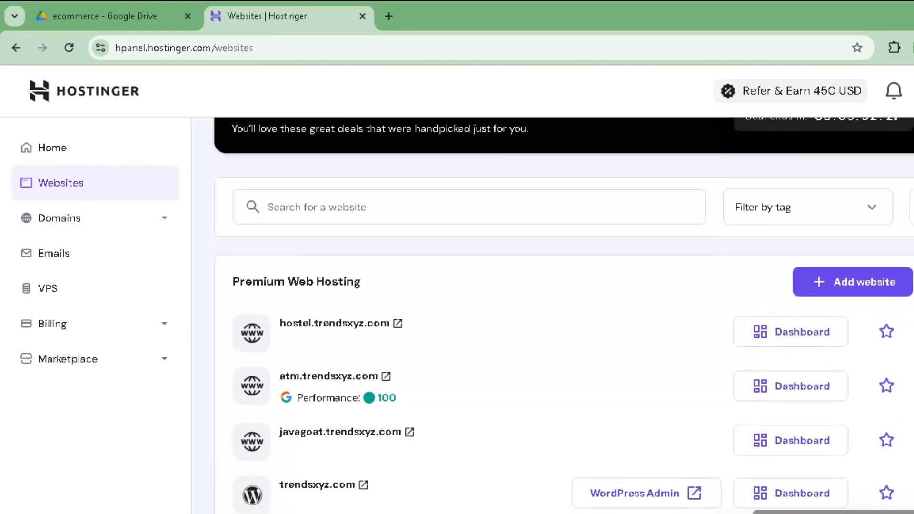
pyautogui.click(854, 283)
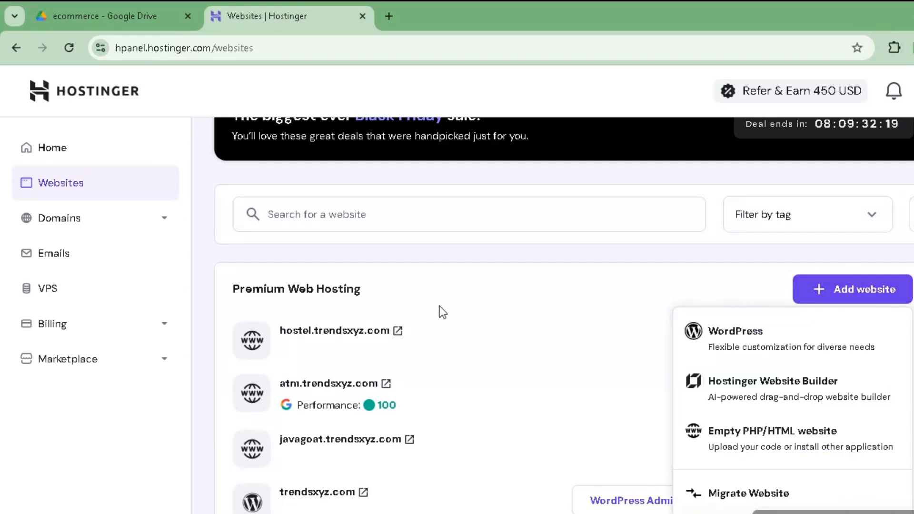
pyautogui.click(755, 434)
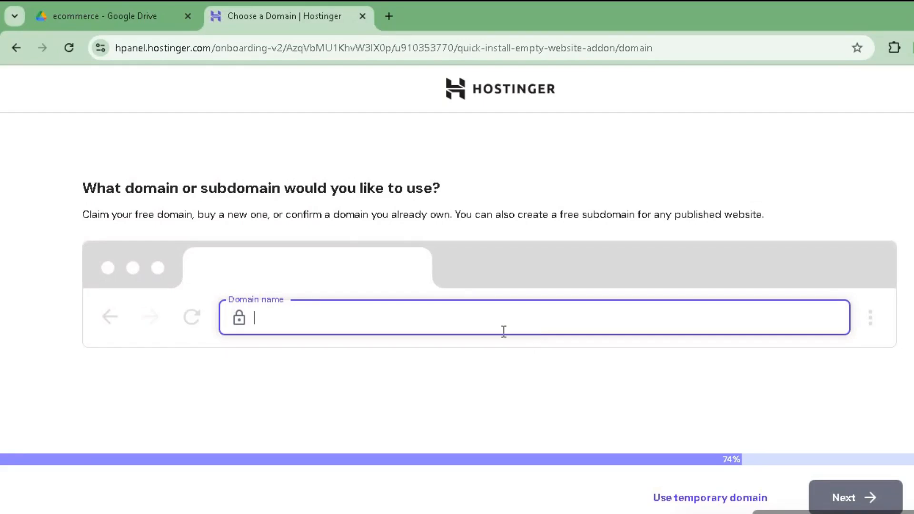
# Step: Enter ecommerce.trendsxyz.com, pick its FREE SUBDOMAIN suggestion and continue with Next
pyautogui.write('ecommerce.t')
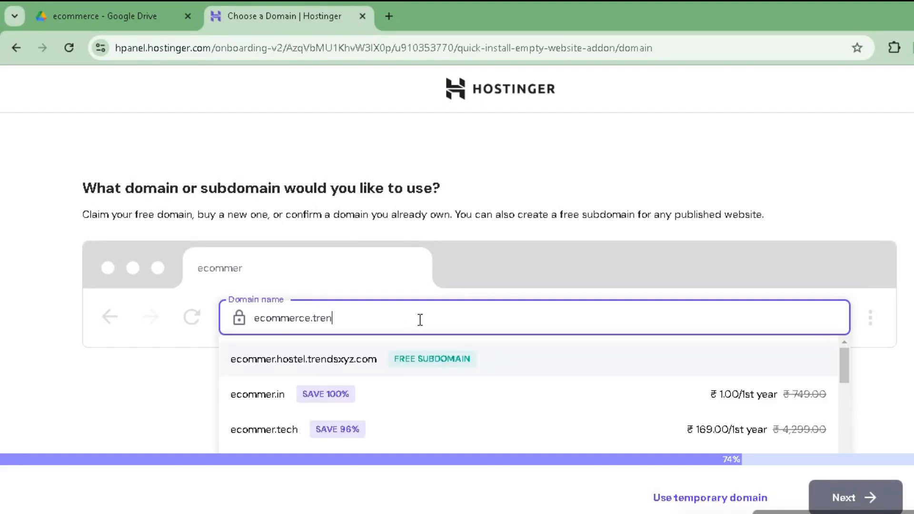
pyautogui.write('ren')
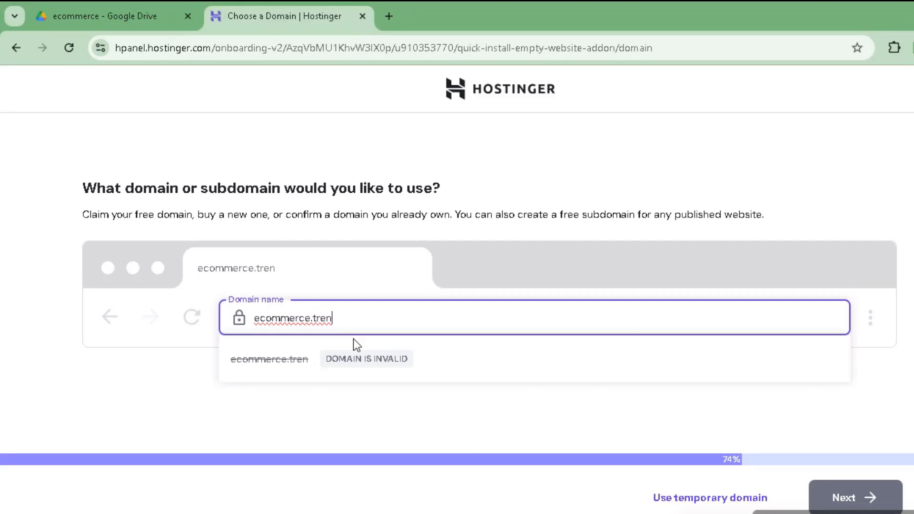
pyautogui.write('dsxyz.com')
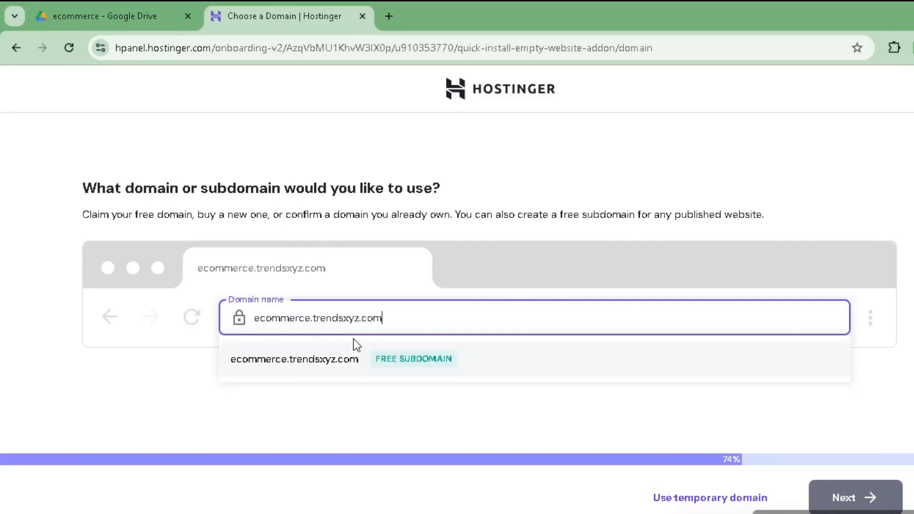
pyautogui.click(339, 365)
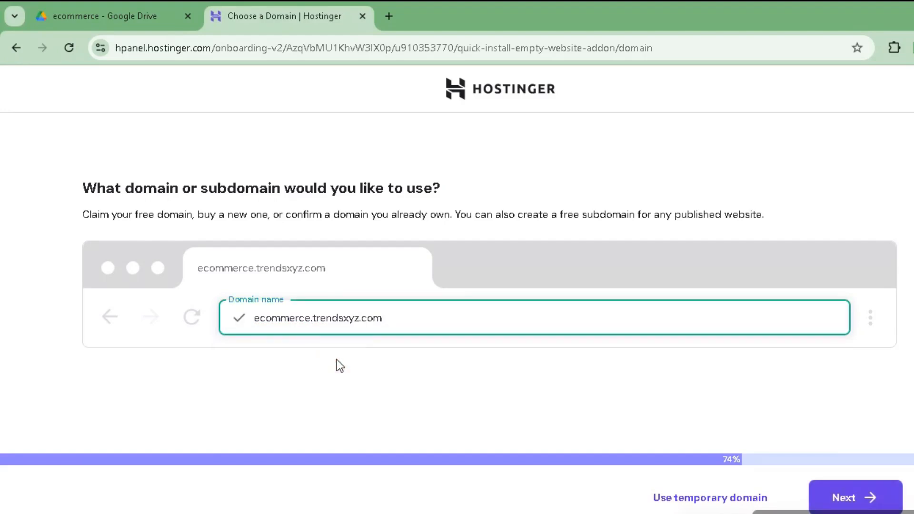
pyautogui.click(843, 500)
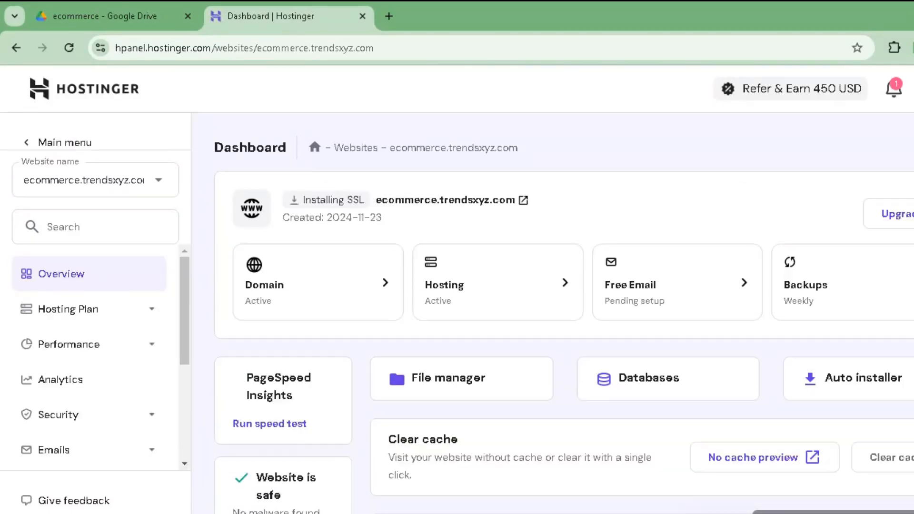
# Step: Open File manager from the ecommerce.trendsxyz.com site dashboard
pyautogui.scroll(-3, 819, 221)
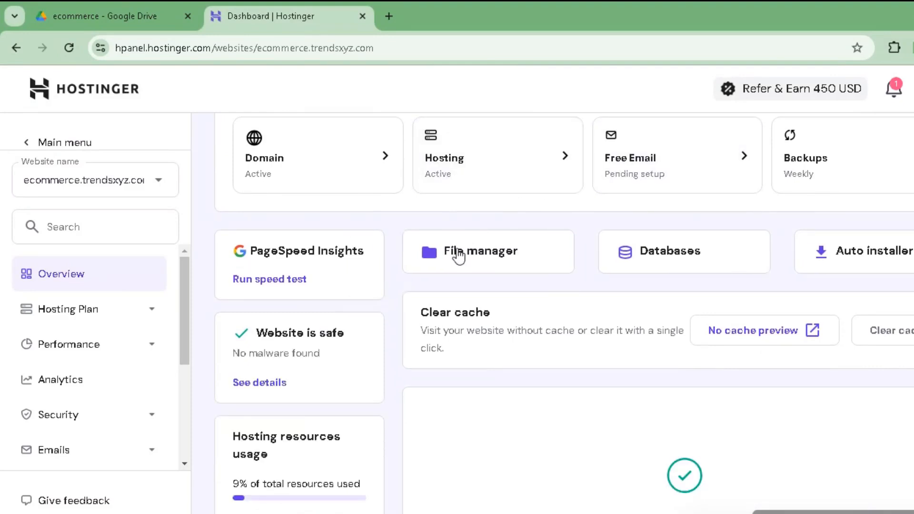
pyautogui.click(484, 255)
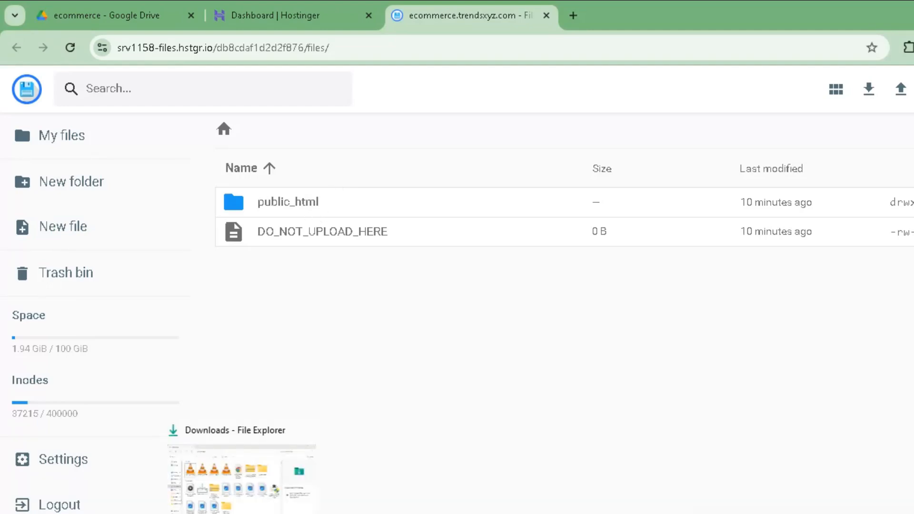
# Step: Place the local ecommerce2 > ecommerce folder beside the web File Manager's public_html folder
pyautogui.click(242, 513)
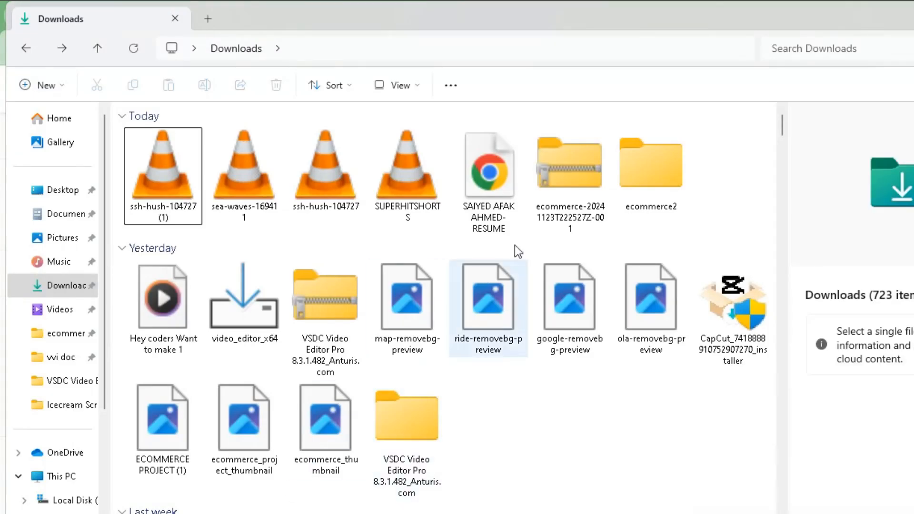
pyautogui.doubleClick(660, 162)
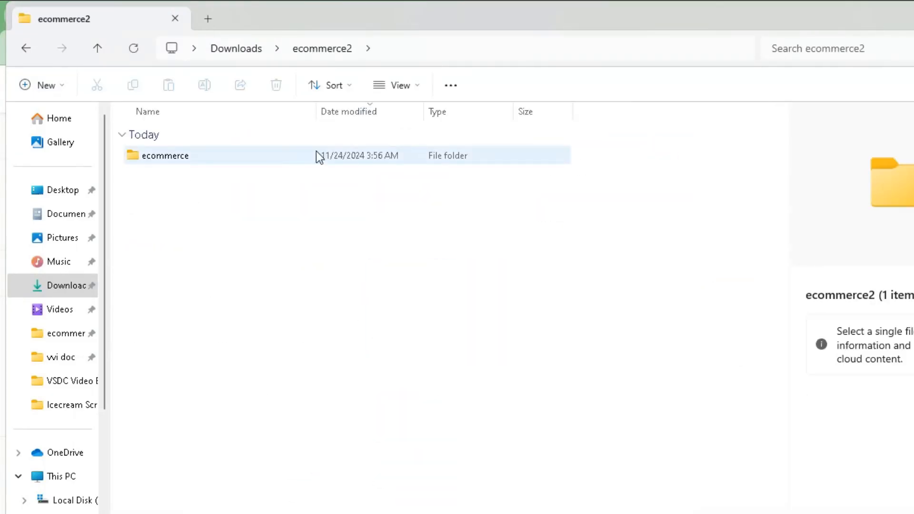
pyautogui.doubleClick(201, 153)
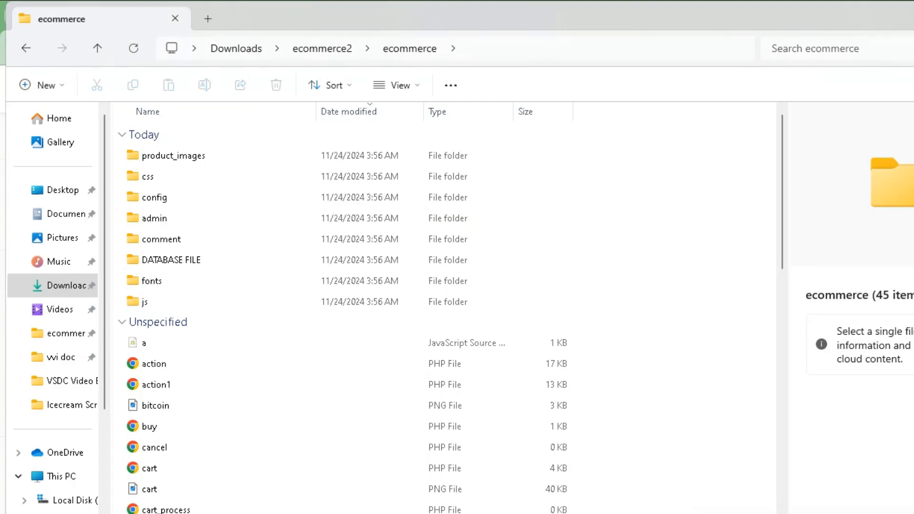
pyautogui.click(913, 14)
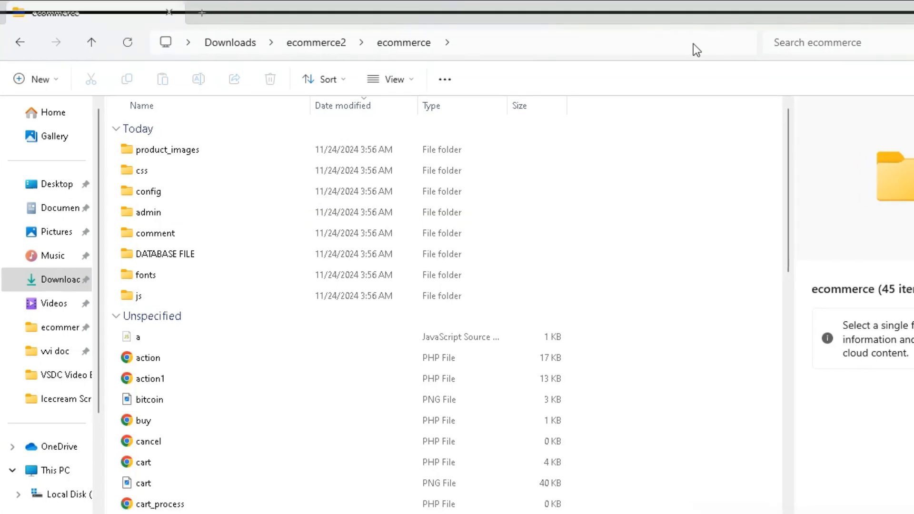
pyautogui.moveTo(693, 44); pyautogui.dragTo(539, 60)
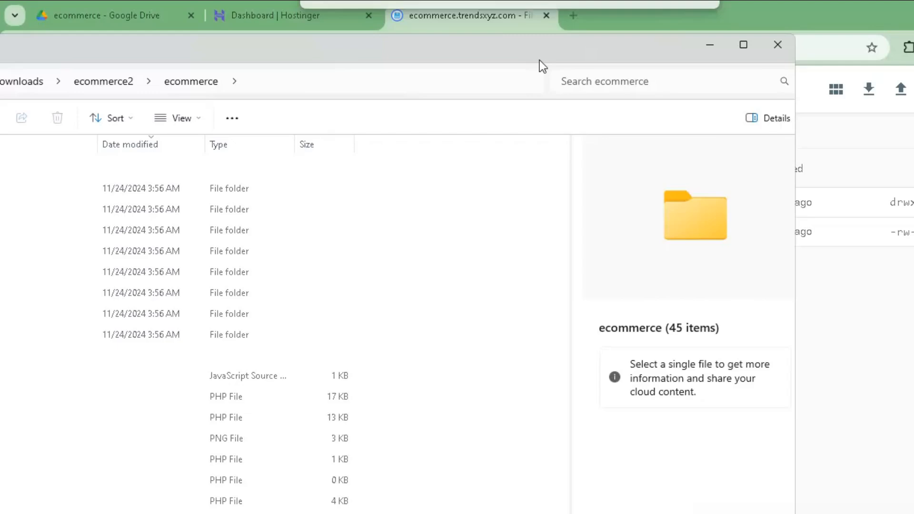
pyautogui.click(844, 10)
pyautogui.moveTo(689, 16); pyautogui.dragTo(861, 37)
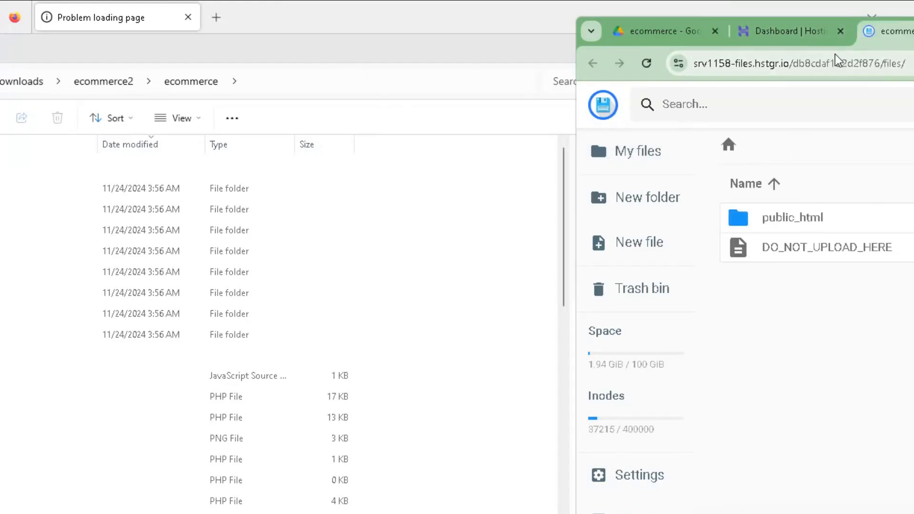
pyautogui.doubleClick(796, 227)
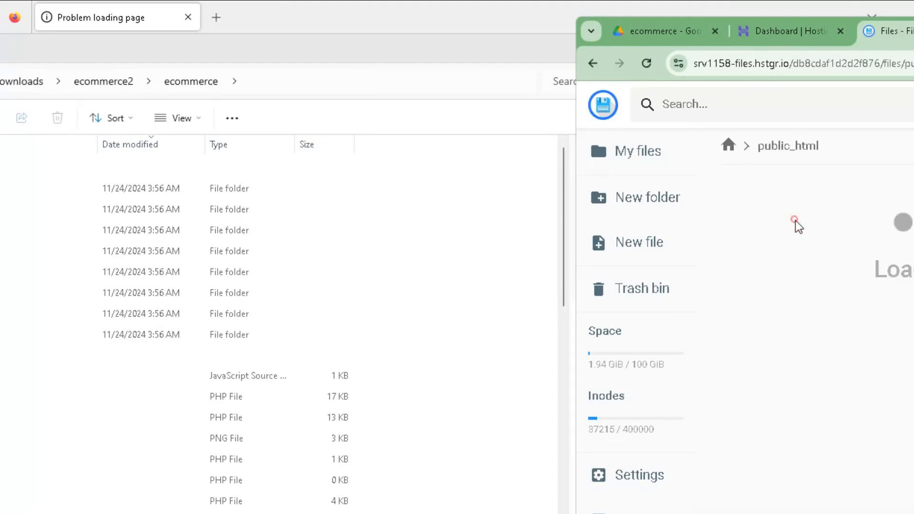
# Step: Select all 45 project items and drag them into public_html to upload them
pyautogui.click(352, 53)
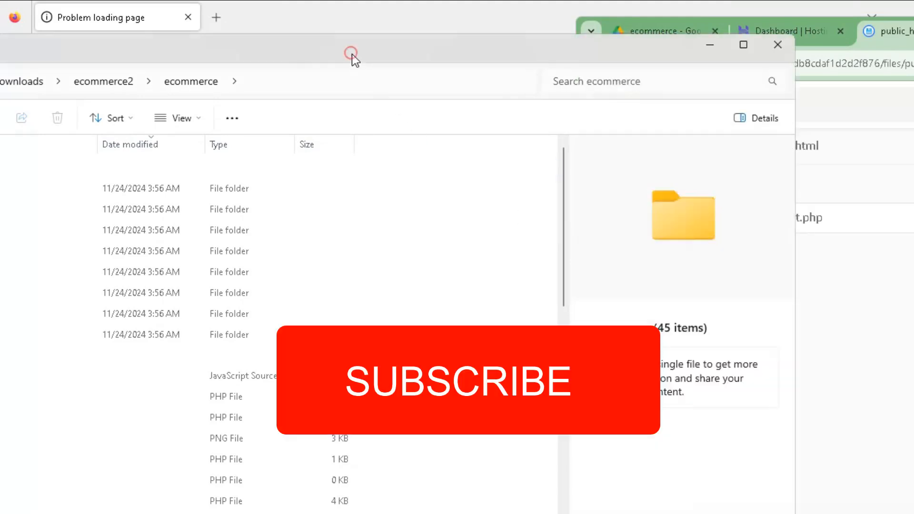
pyautogui.hotkey('ctrl', 'a')
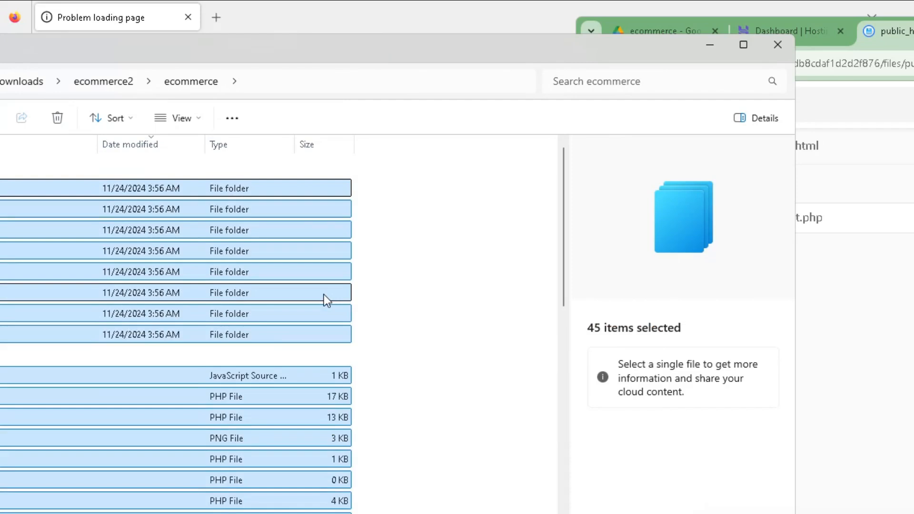
pyautogui.moveTo(324, 295); pyautogui.dragTo(647, 293)
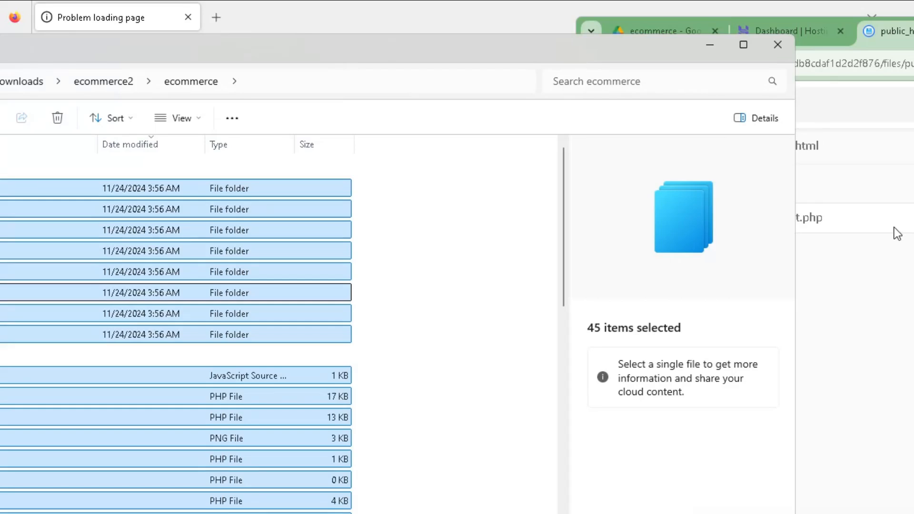
pyautogui.moveTo(868, 197); pyautogui.dragTo(867, 225)
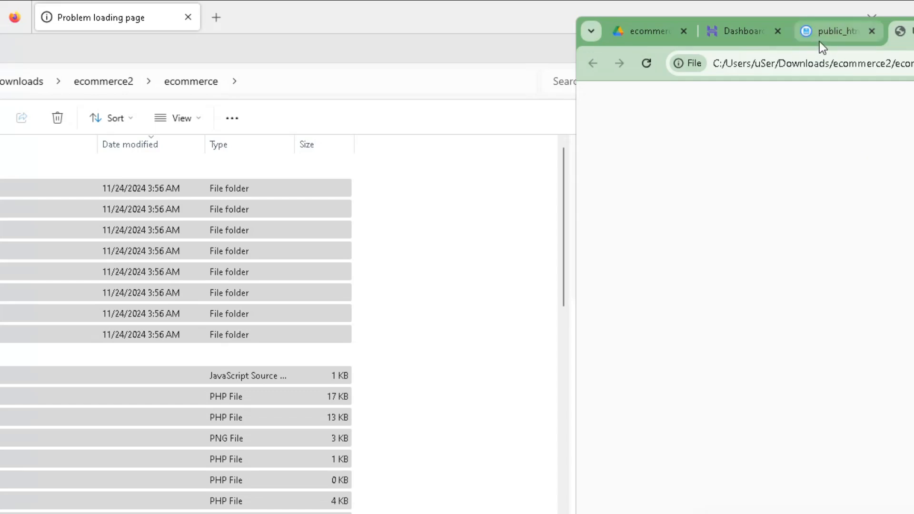
pyautogui.click(831, 40)
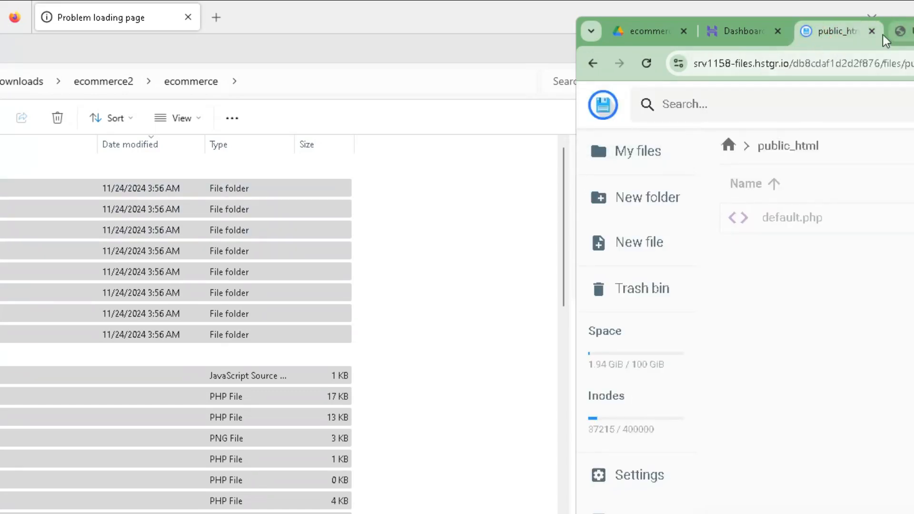
pyautogui.moveTo(906, 35); pyautogui.dragTo(701, 49)
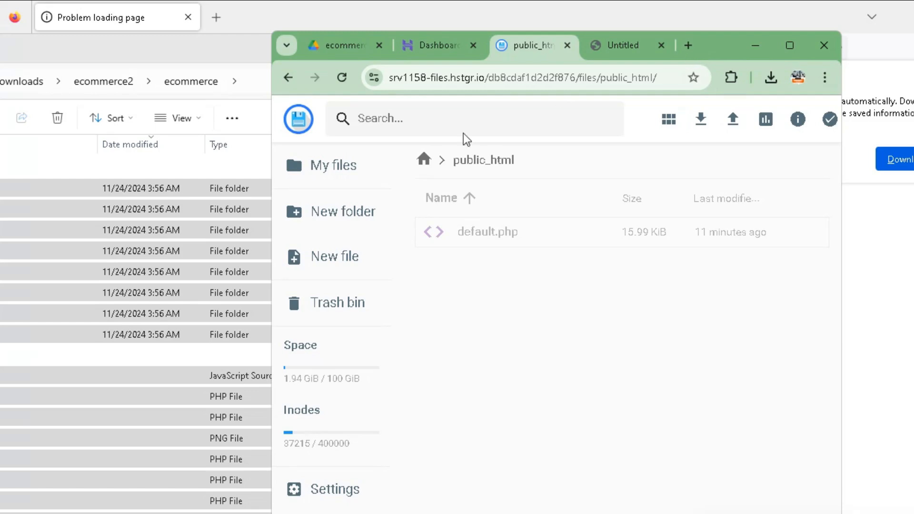
pyautogui.moveTo(244, 249); pyautogui.dragTo(475, 280)
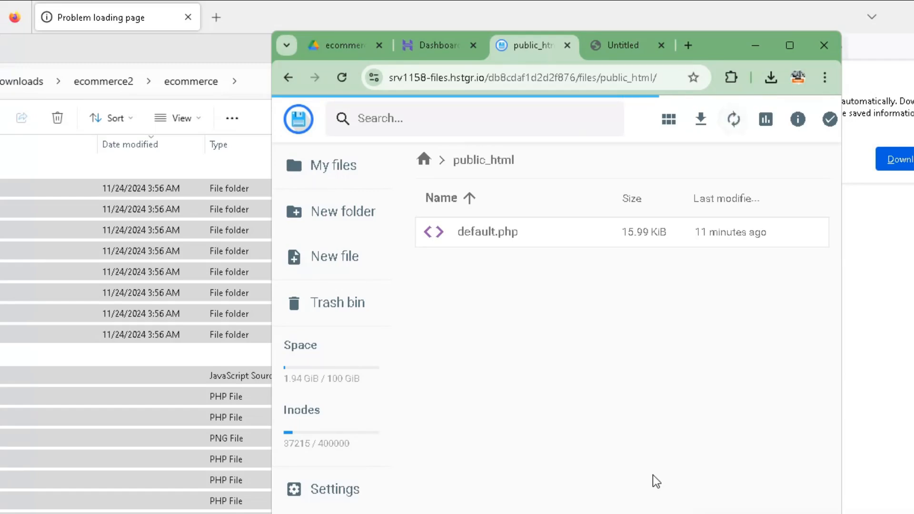
pyautogui.click(789, 52)
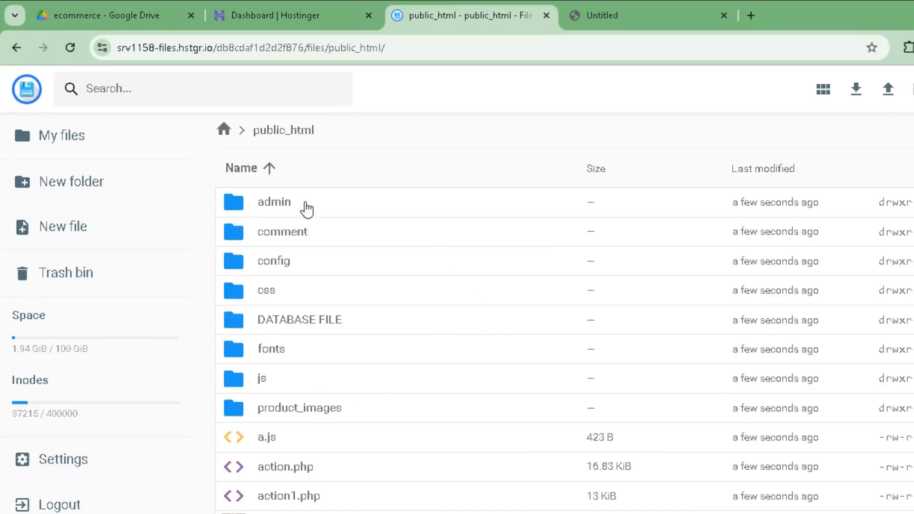
pyautogui.click(293, 14)
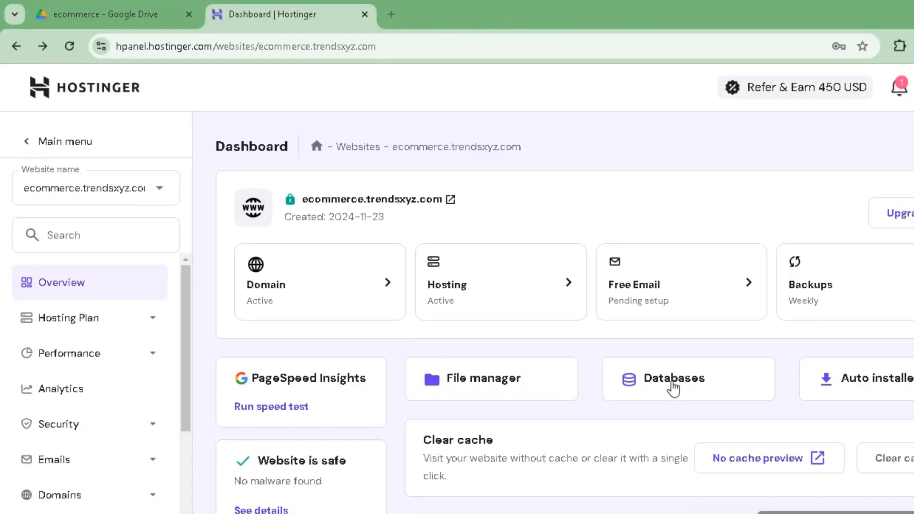
# Step: Create MySQL database ecommerceapp with user root3 and a password, then enter phpMyAdmin
pyautogui.click(673, 383)
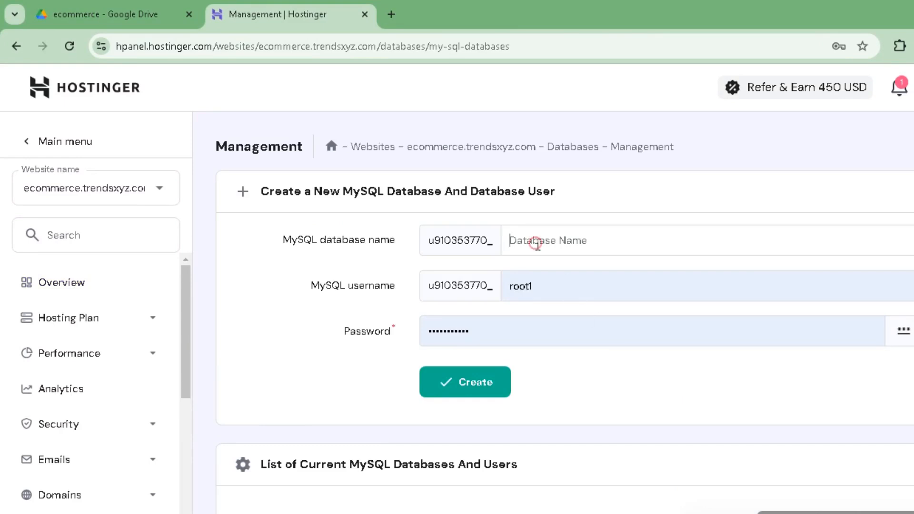
pyautogui.write('ecommerceapp')
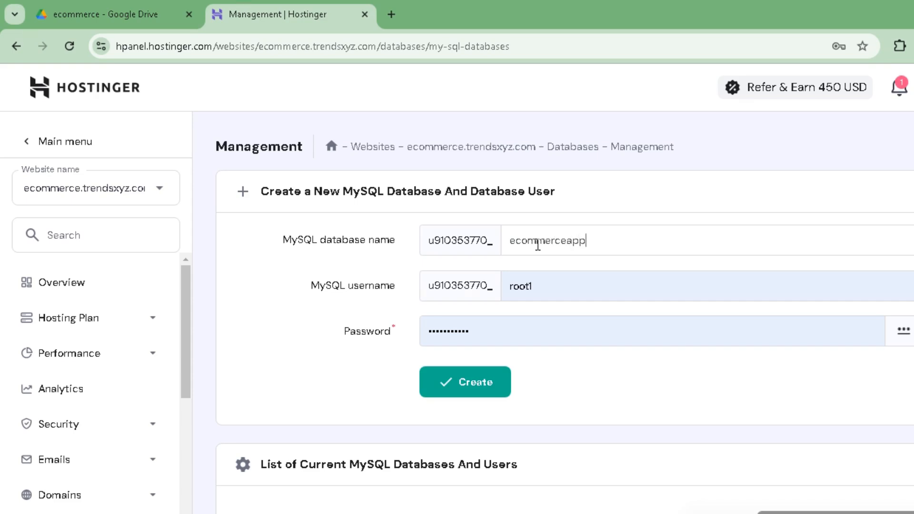
pyautogui.click(537, 286)
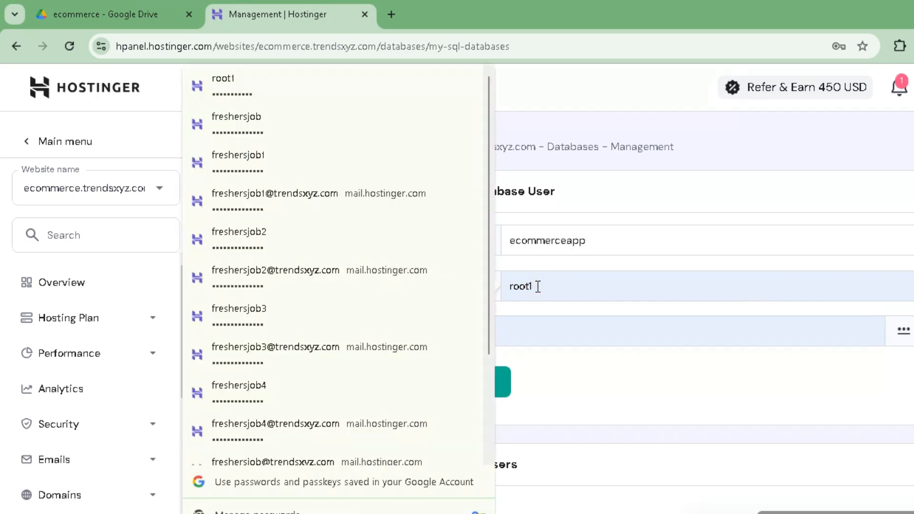
pyautogui.press('BackSpace')
pyautogui.write('3')
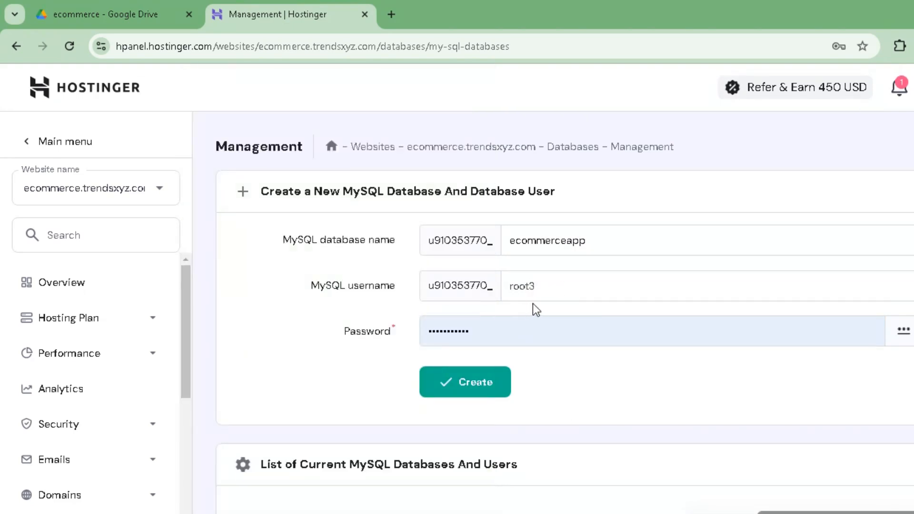
pyautogui.click(913, 331)
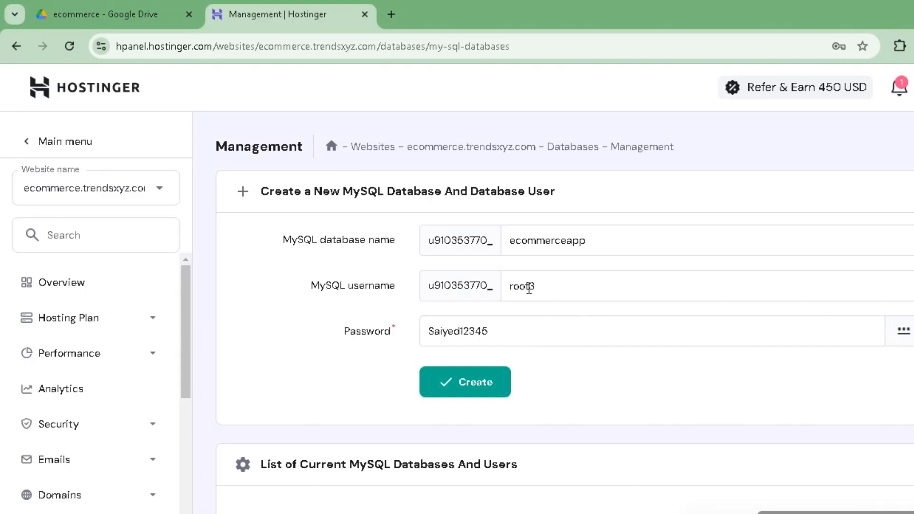
pyautogui.click(468, 387)
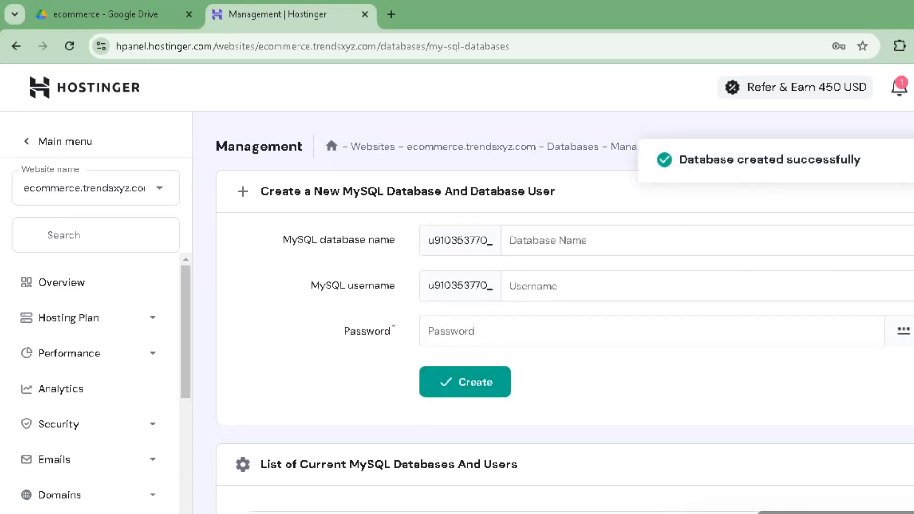
pyautogui.scroll(-5, 907, 171)
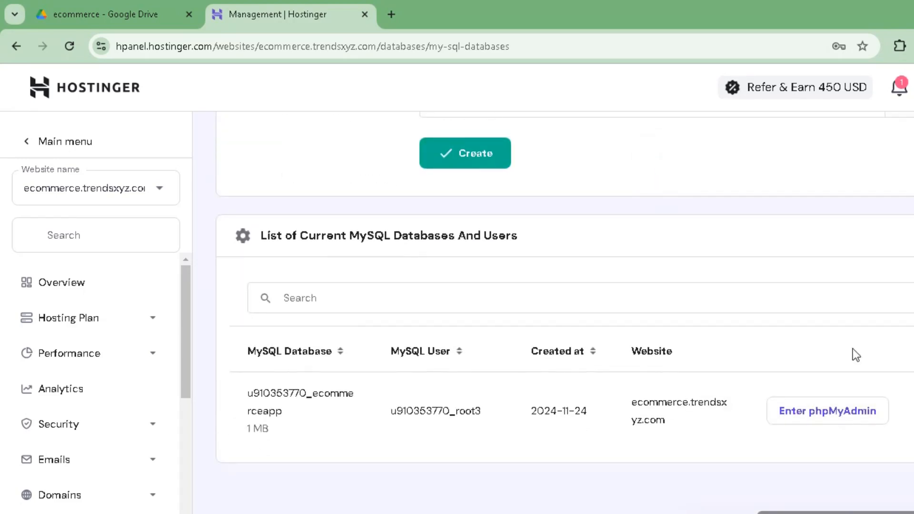
pyautogui.click(798, 409)
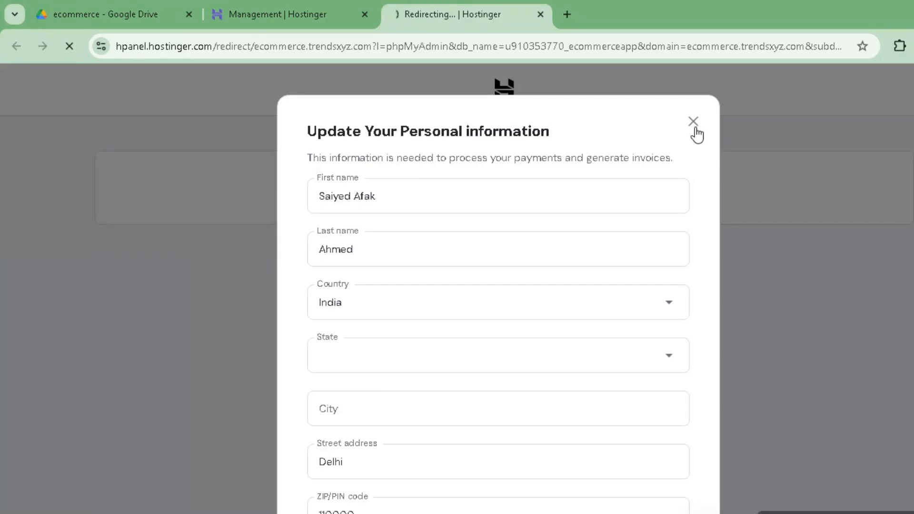
pyautogui.click(693, 123)
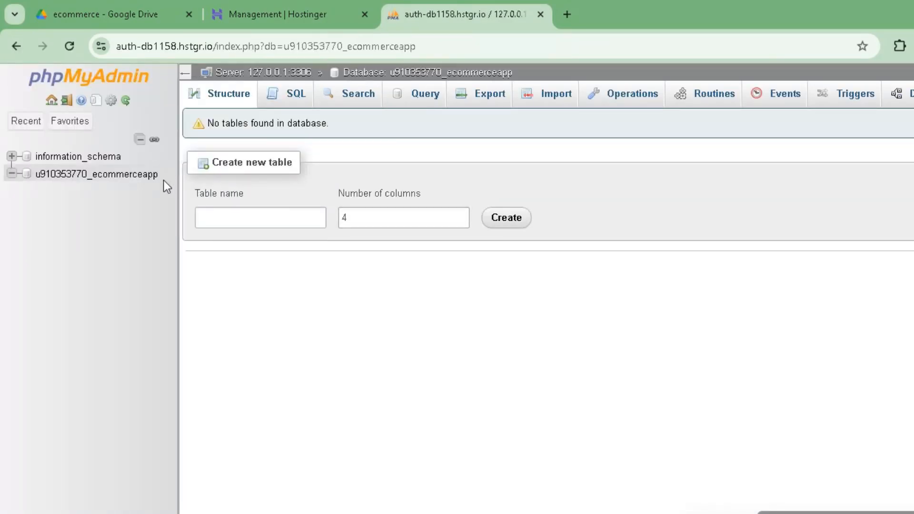
pyautogui.click(128, 175)
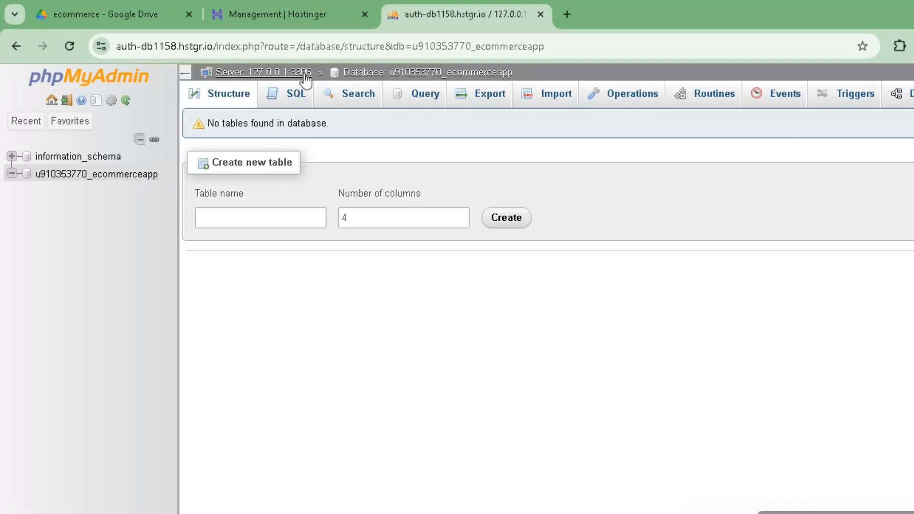
pyautogui.click(549, 95)
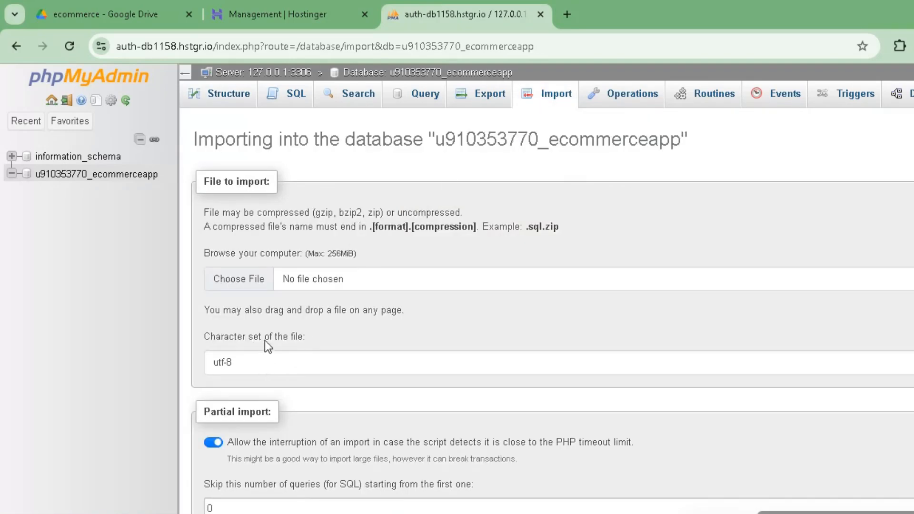
# Step: Choose ecommerceapp.sql from Downloads > ecommerce2 > ecommerce as the import file
pyautogui.click(248, 284)
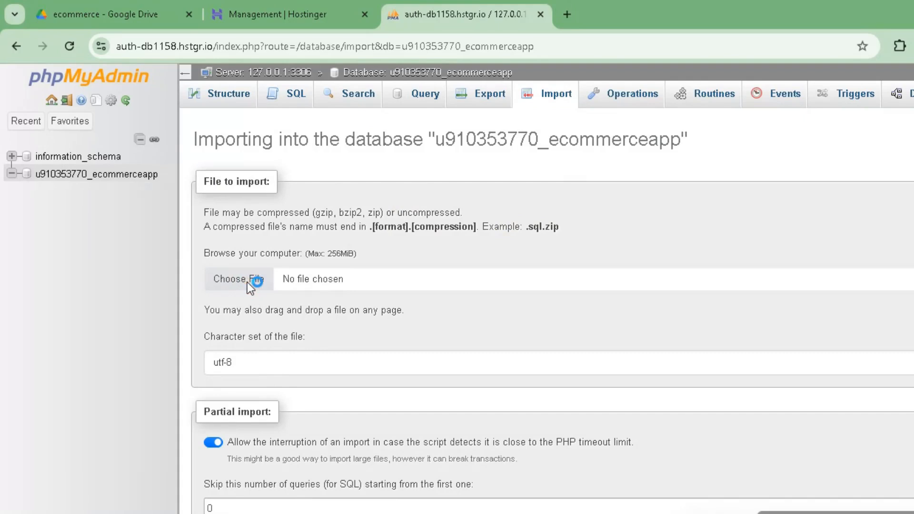
pyautogui.click(247, 281)
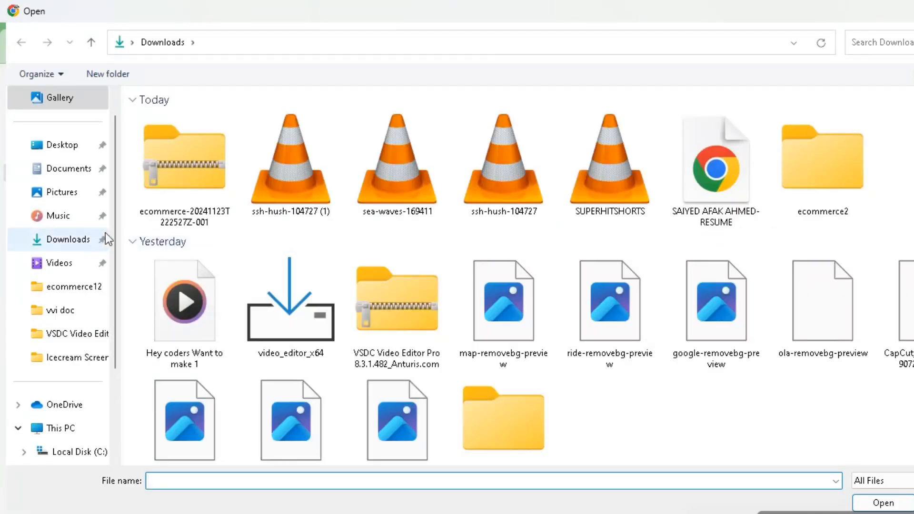
pyautogui.click(104, 238)
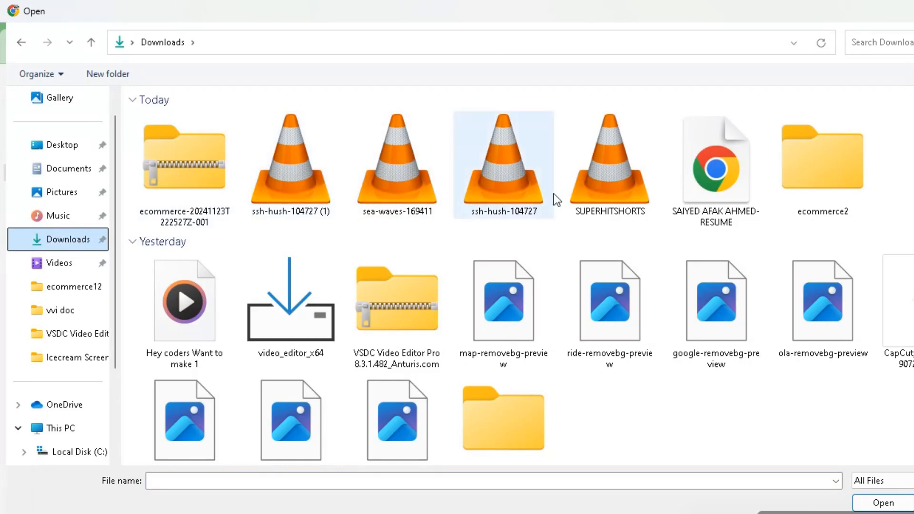
pyautogui.click(816, 176)
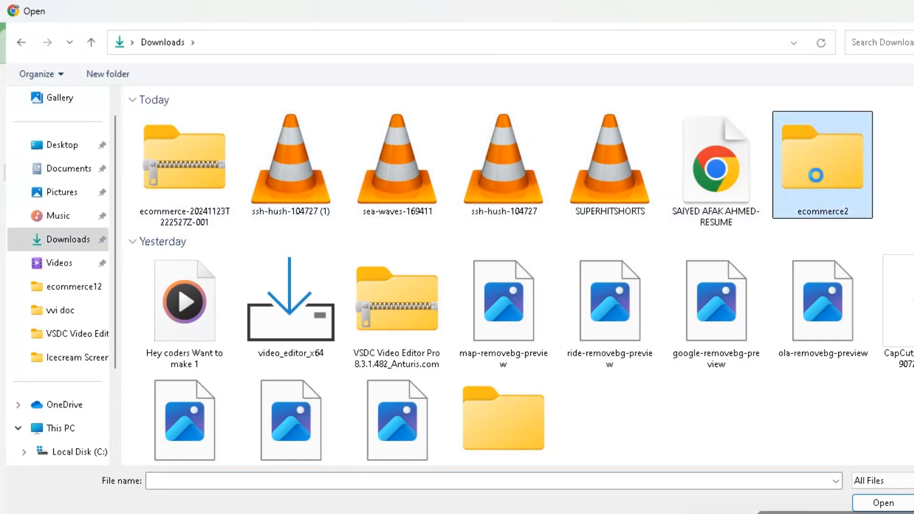
pyautogui.doubleClick(816, 175)
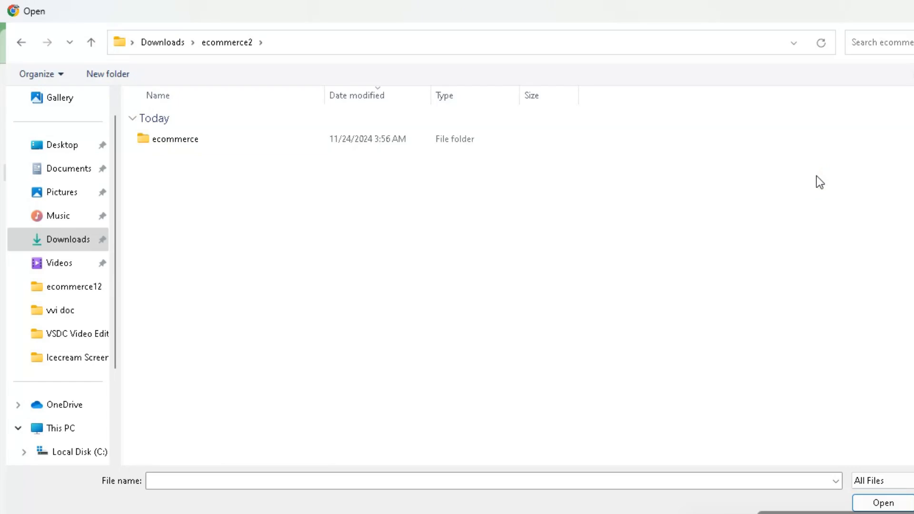
pyautogui.click(213, 136)
pyautogui.doubleClick(214, 138)
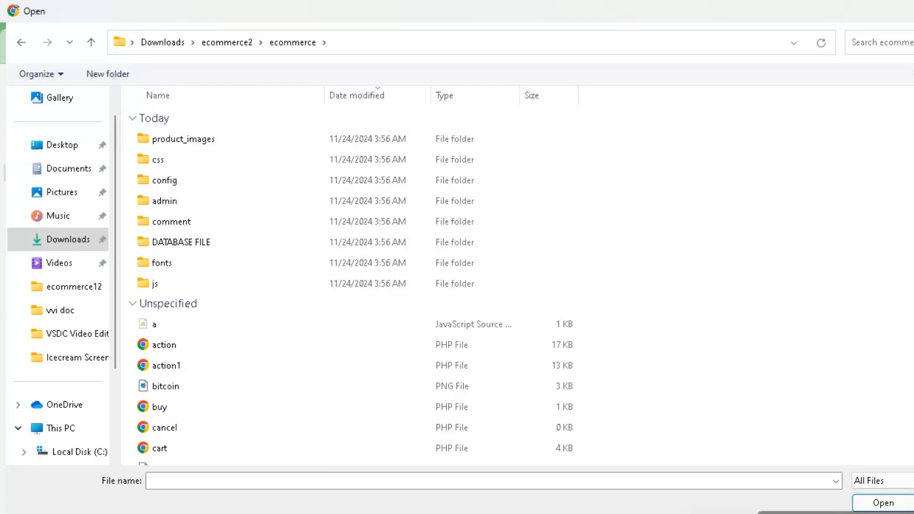
pyautogui.scroll(-7, 350, 285)
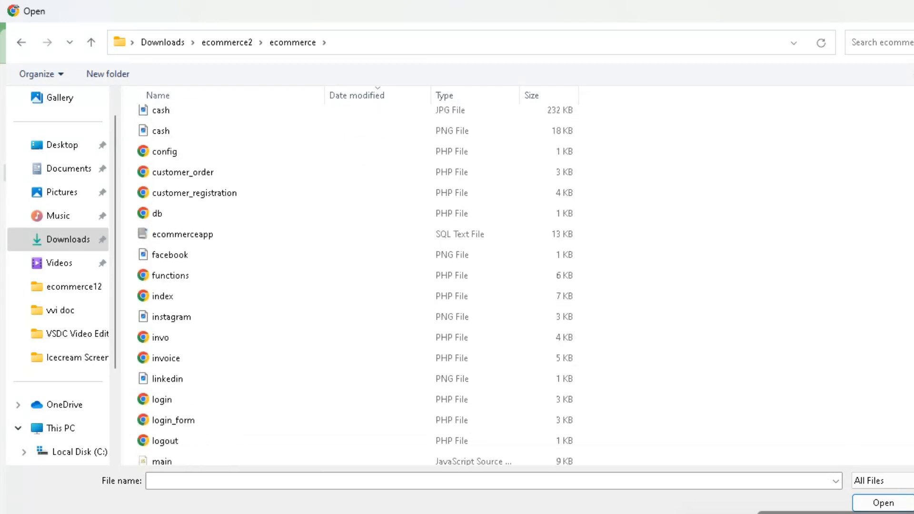
pyautogui.click(215, 238)
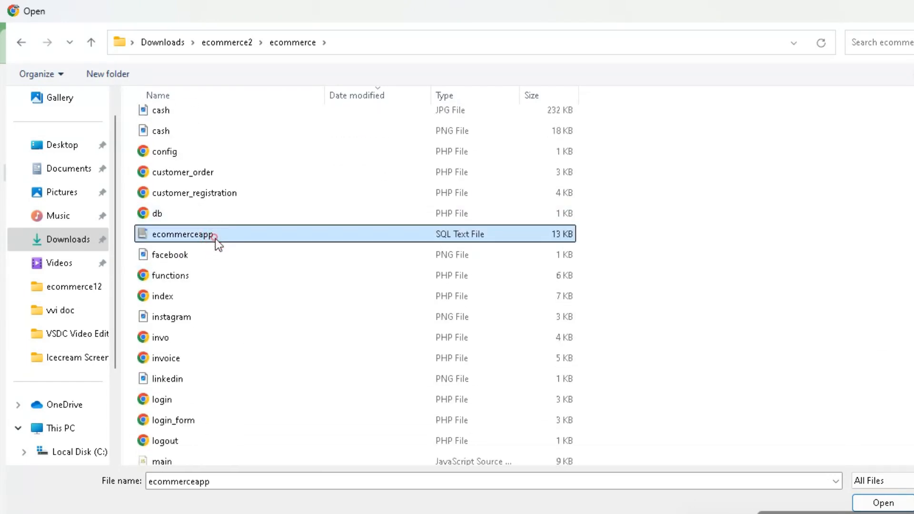
pyautogui.click(878, 503)
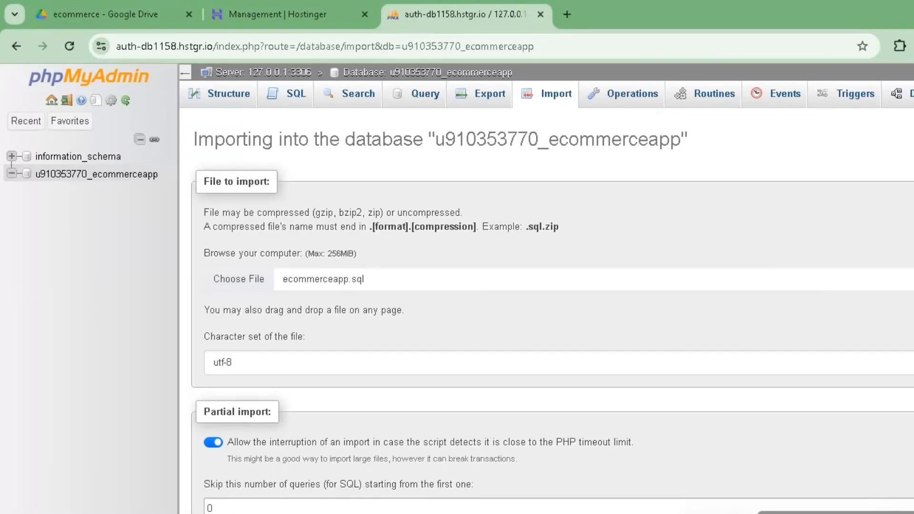
# Step: Run the import, creating tables like products and orders, and return to Hostinger
pyautogui.scroll(-8, 553, 309)
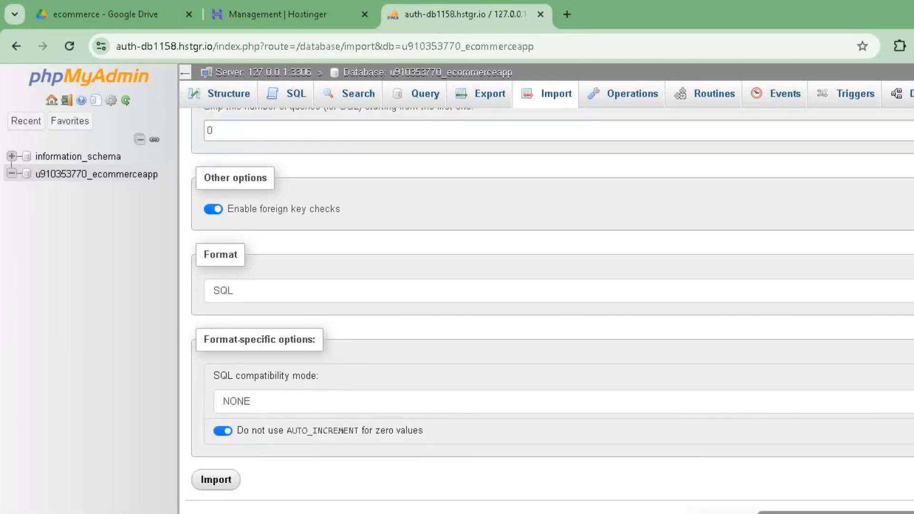
pyautogui.click(209, 478)
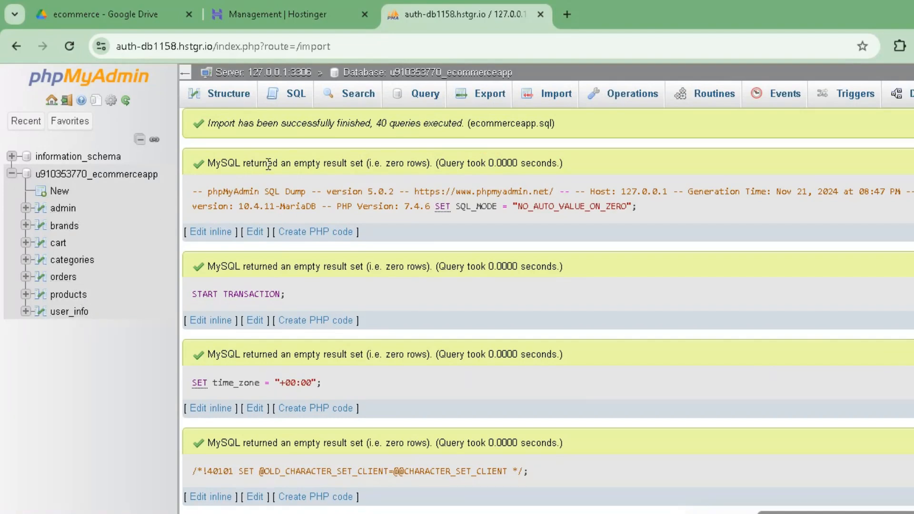
pyautogui.click(309, 14)
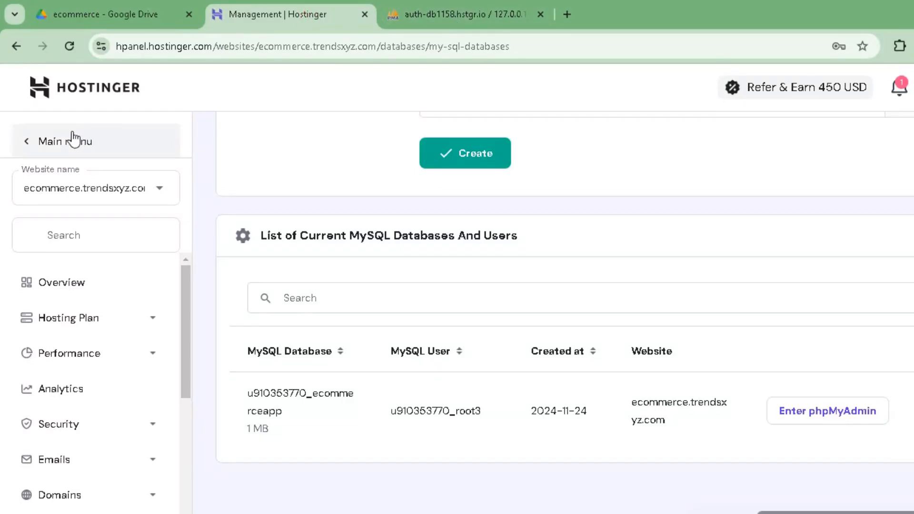
# Step: Open the live ecommerce.trendsxyz.com site from the Websites list, then return to its hPanel dashboard
pyautogui.click(32, 143)
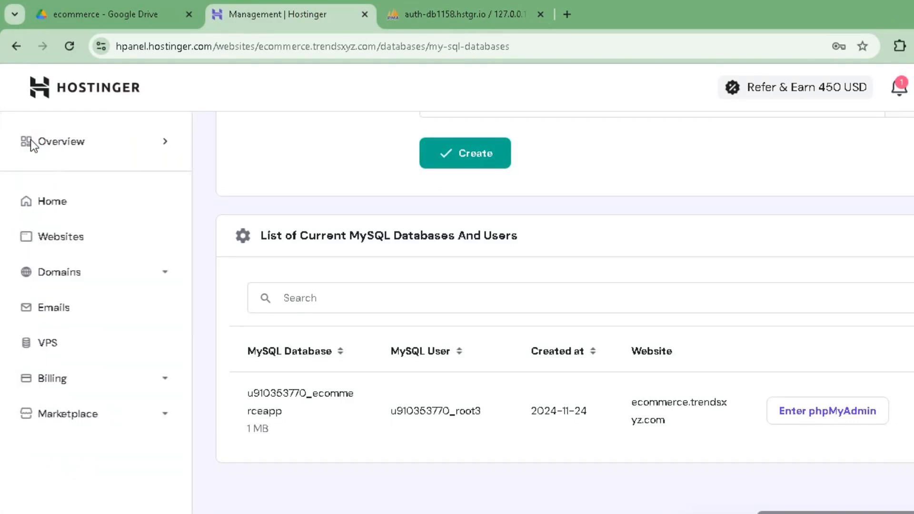
pyautogui.click(55, 242)
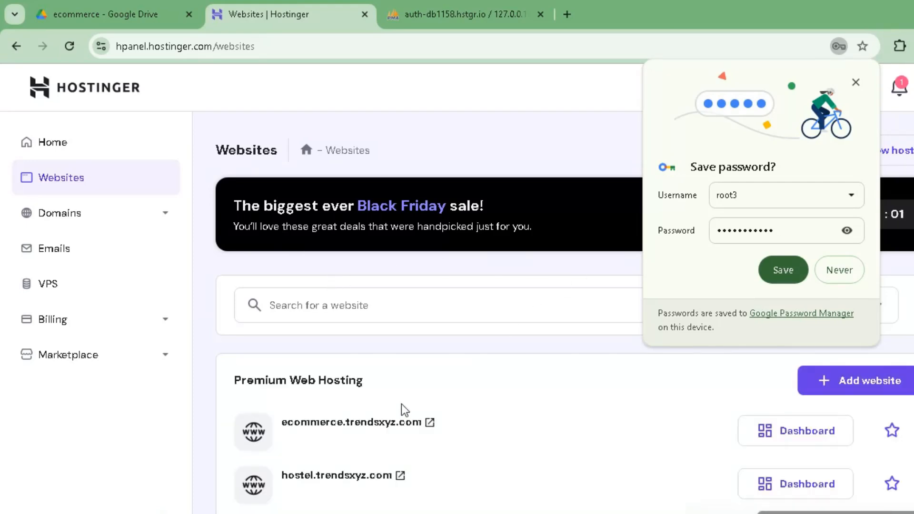
pyautogui.click(370, 422)
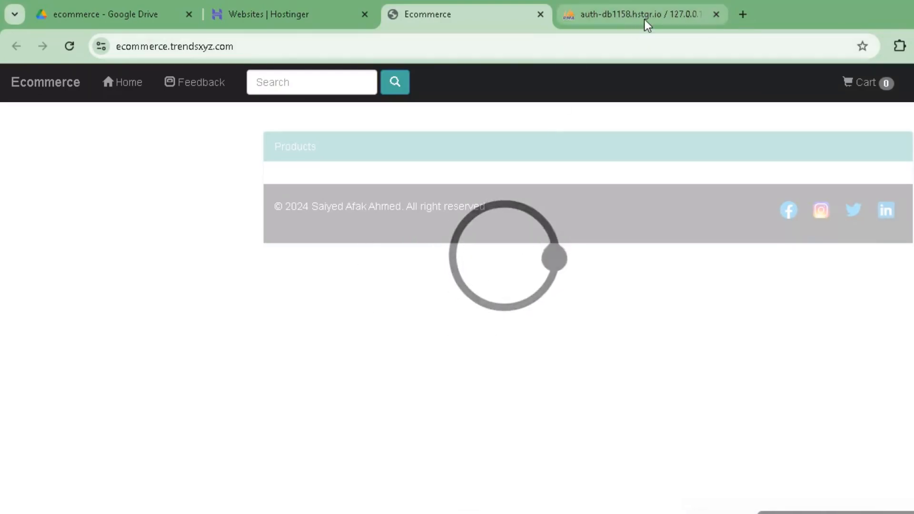
pyautogui.click(316, 10)
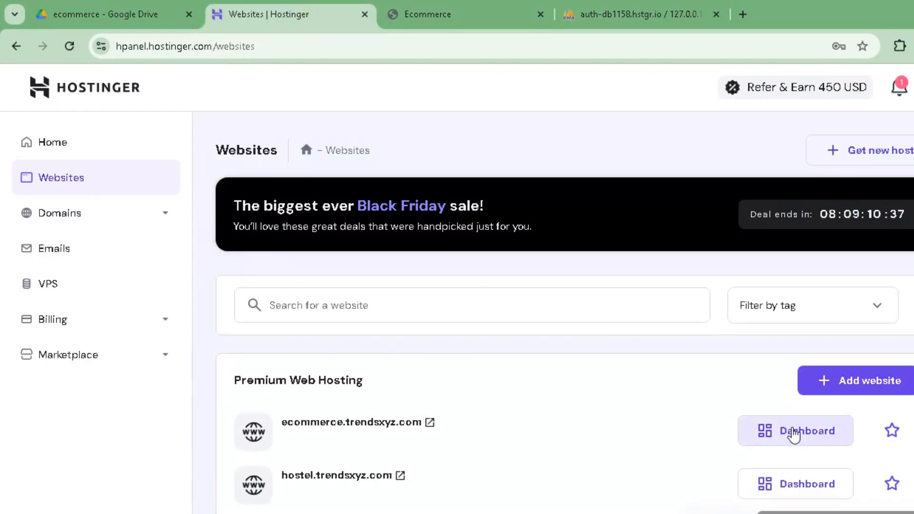
pyautogui.click(795, 433)
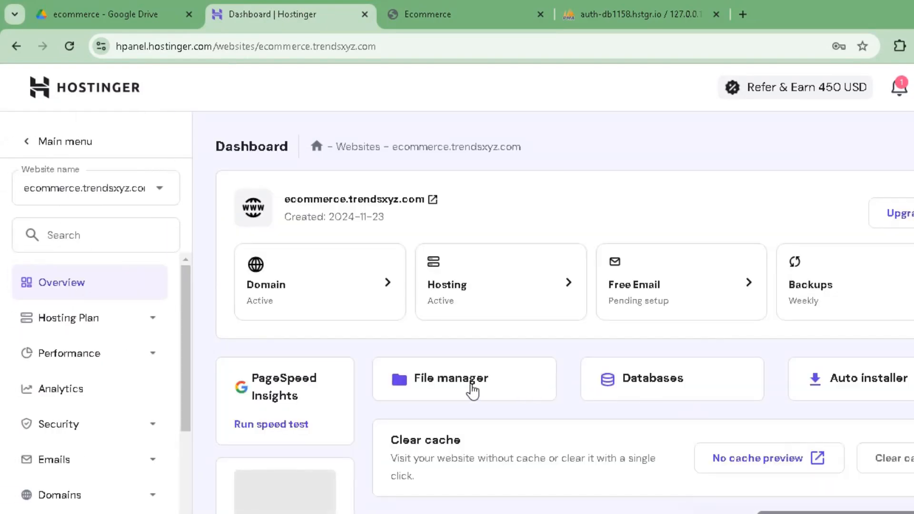
# Step: Open public_html/config/constants.php for editing in the website's File Manager
pyautogui.click(442, 381)
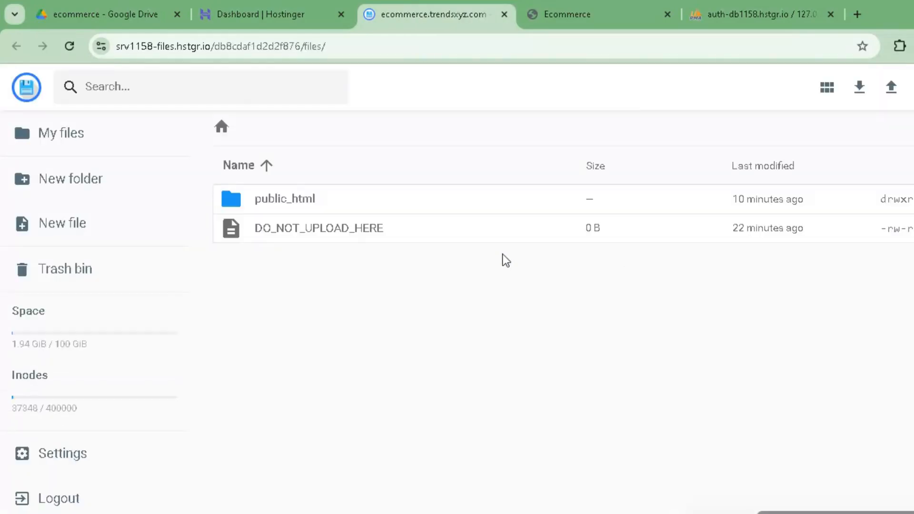
pyautogui.doubleClick(263, 200)
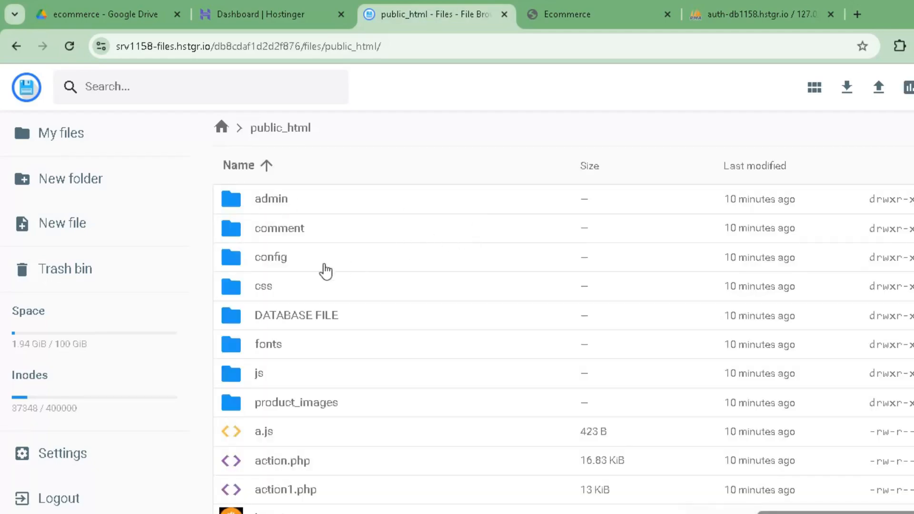
pyautogui.doubleClick(268, 257)
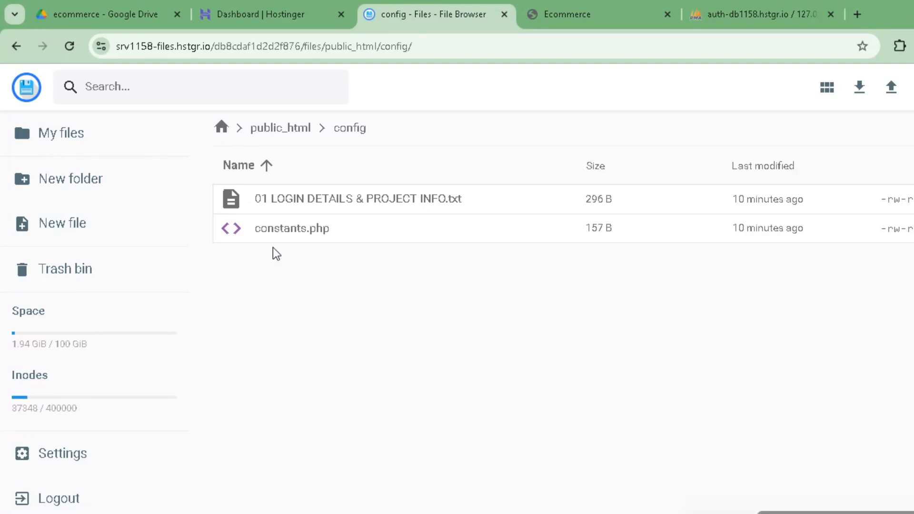
pyautogui.doubleClick(292, 229)
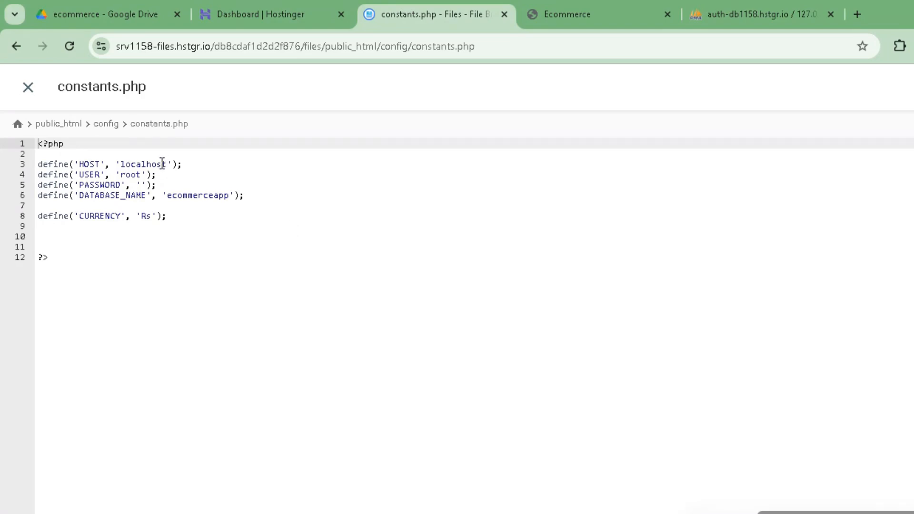
# Step: Complete the USER value as root3 and enter the database password in PASSWORD
pyautogui.click(142, 174)
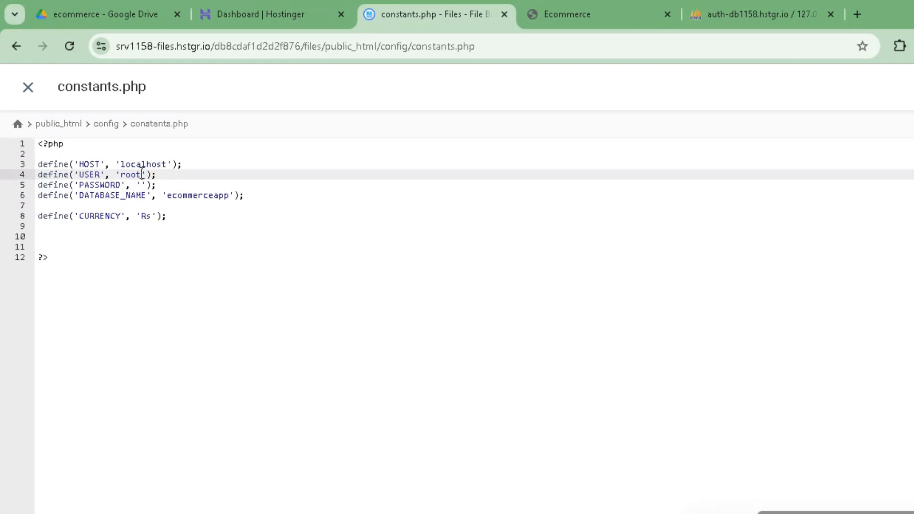
pyautogui.write('e')
pyautogui.click(142, 184)
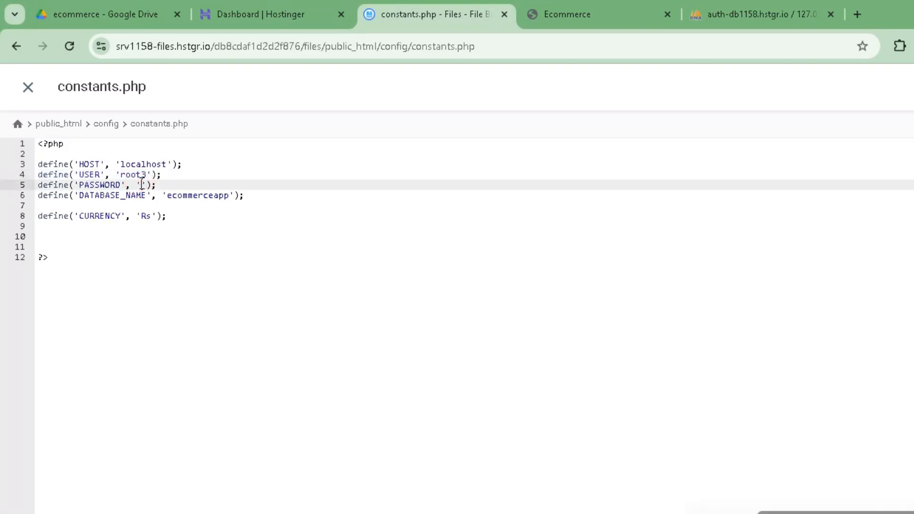
pyautogui.click(570, 10)
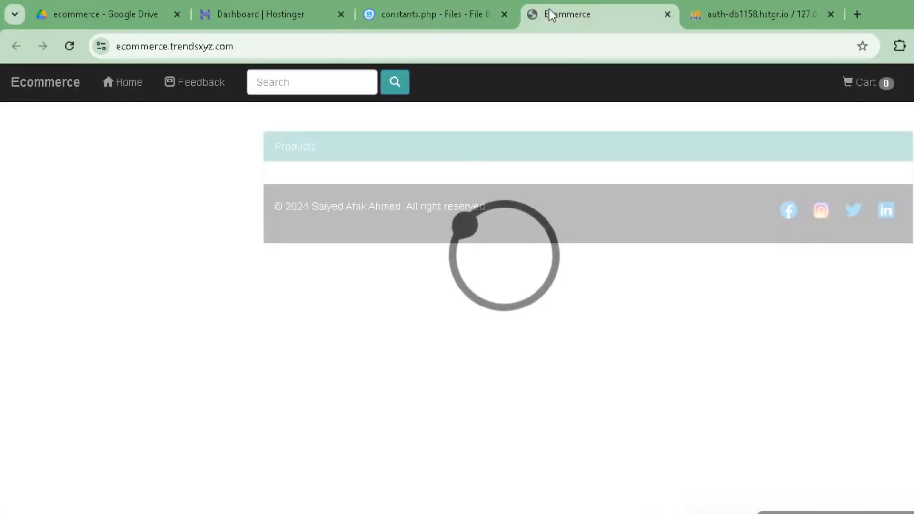
pyautogui.click(252, 5)
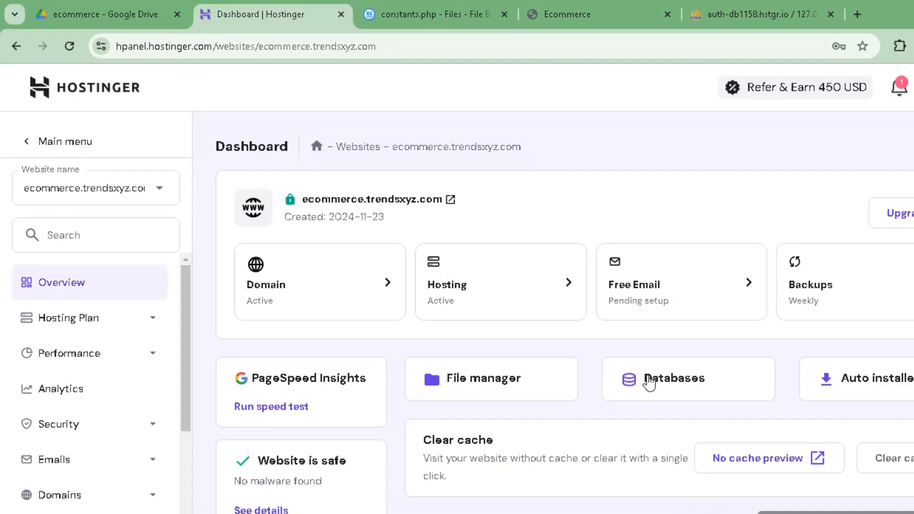
pyautogui.click(665, 377)
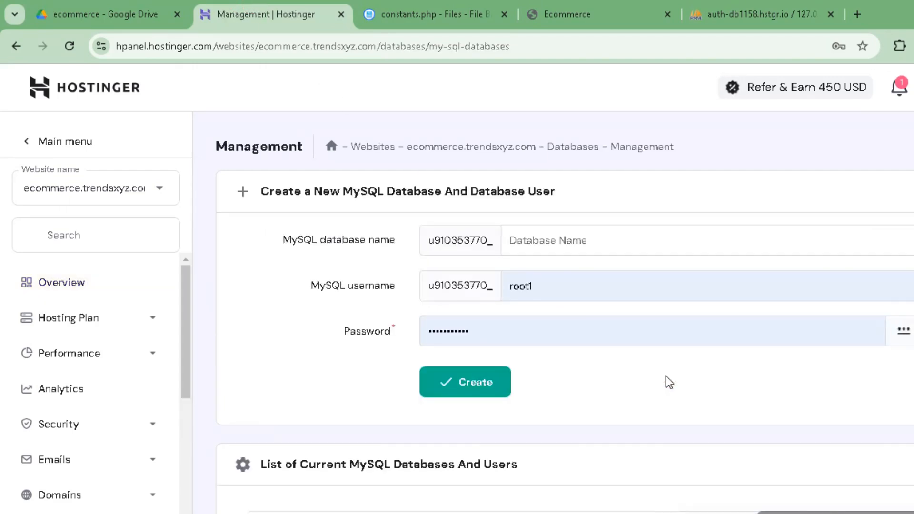
pyautogui.scroll(-5, 762, 362)
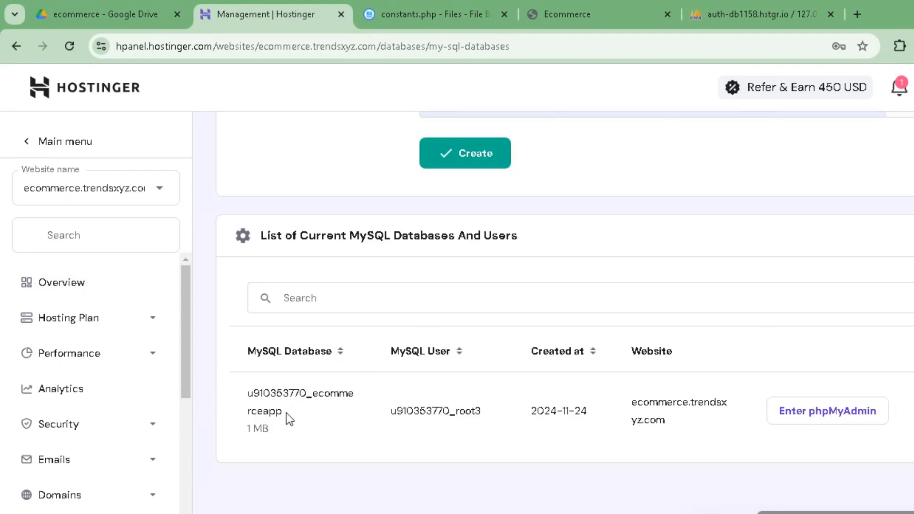
pyautogui.moveTo(286, 412); pyautogui.dragTo(235, 390)
pyautogui.hotkey('ctrl', 'c')
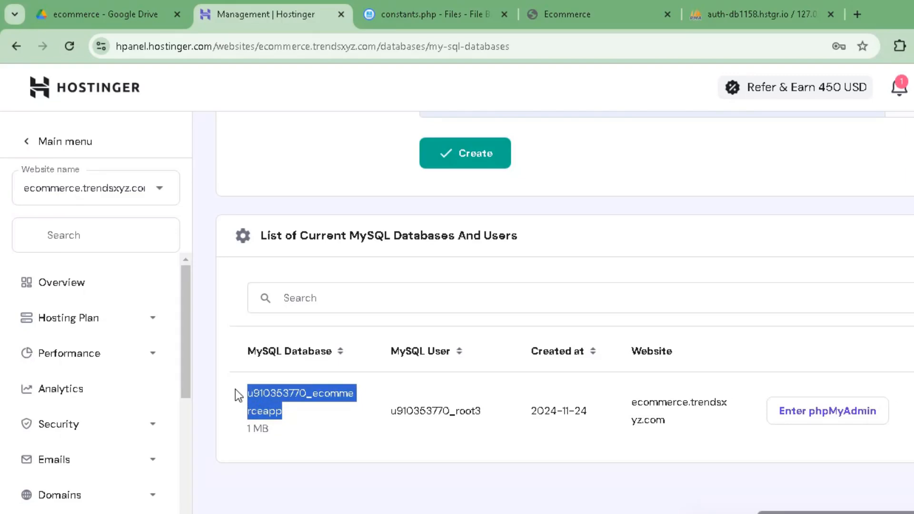
pyautogui.click(579, 17)
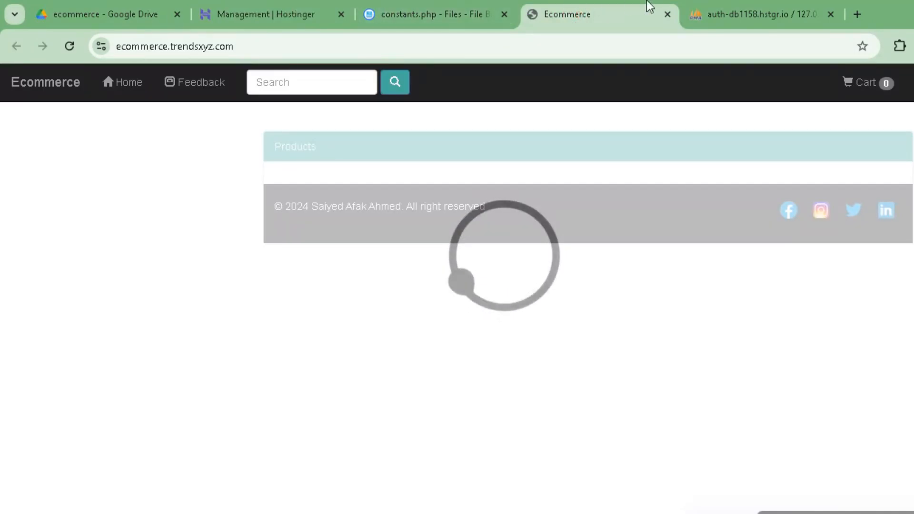
pyautogui.click(732, 5)
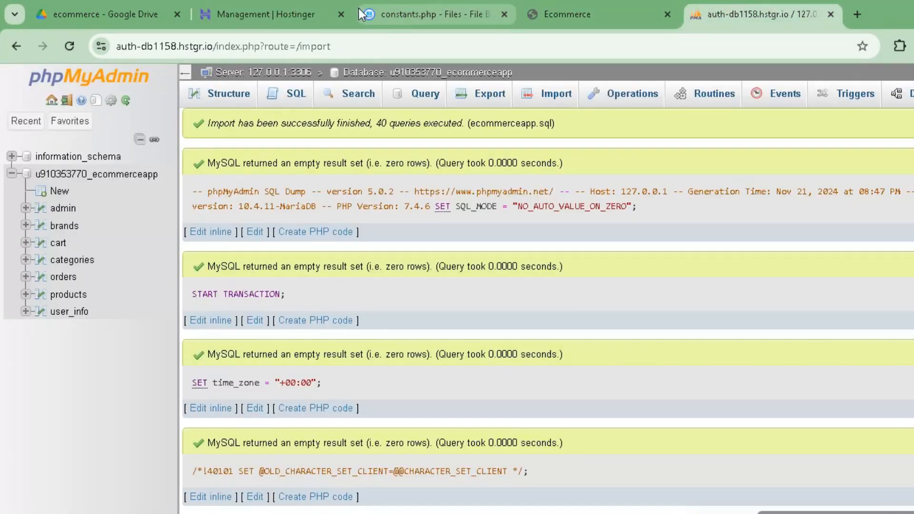
pyautogui.click(400, 9)
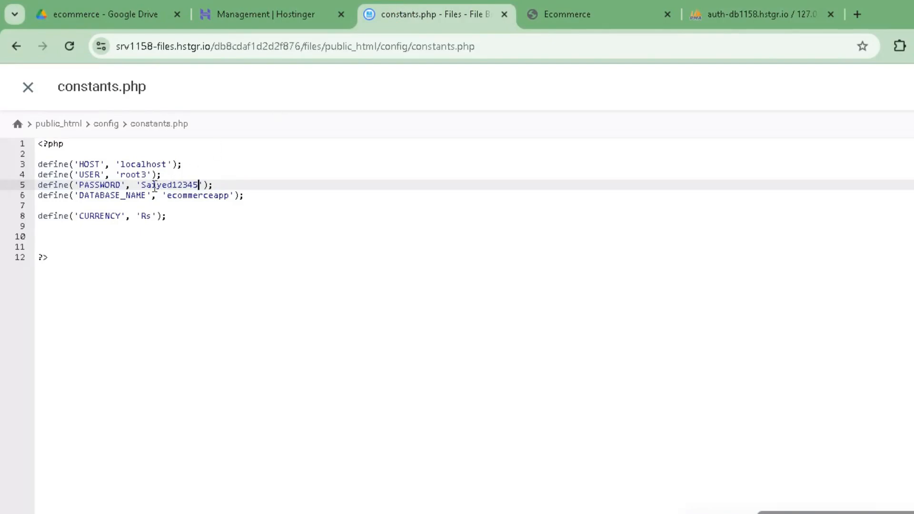
# Step: Replace the ecommerceapp DATABASE_NAME value with the full prefixed hosted database name
pyautogui.click(227, 195)
pyautogui.moveTo(232, 196); pyautogui.dragTo(169, 195)
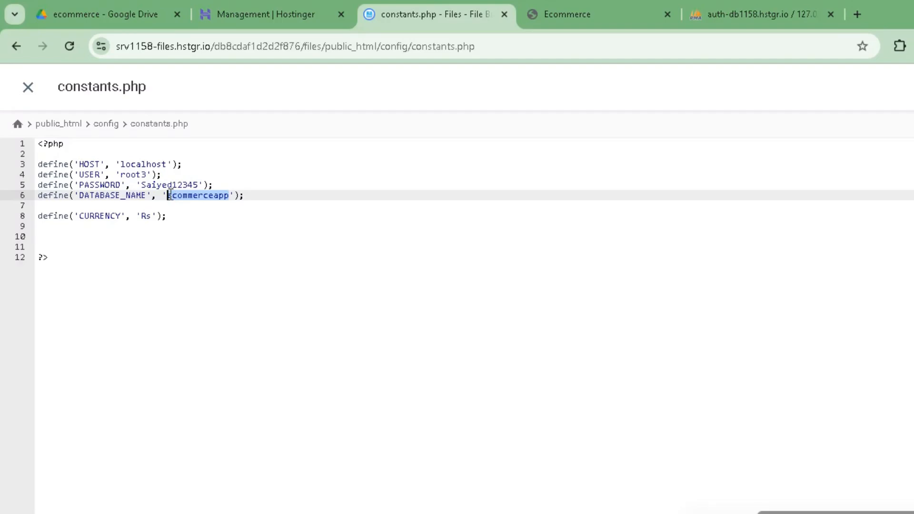
pyautogui.hotkey('ctrl', 'v')
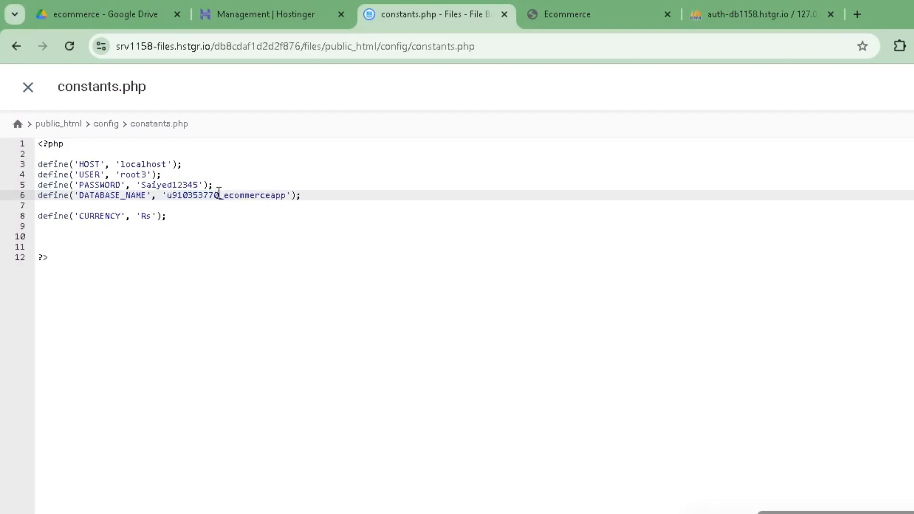
pyautogui.click(577, 12)
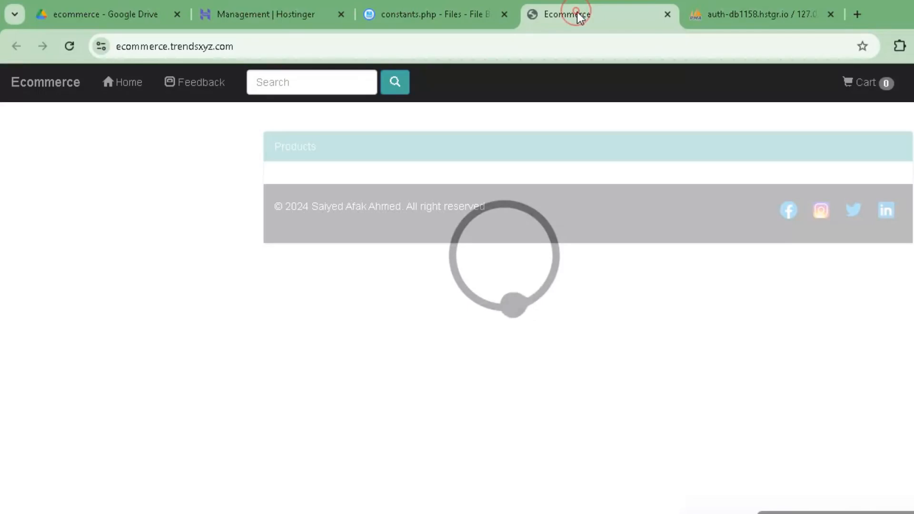
pyautogui.click(741, 7)
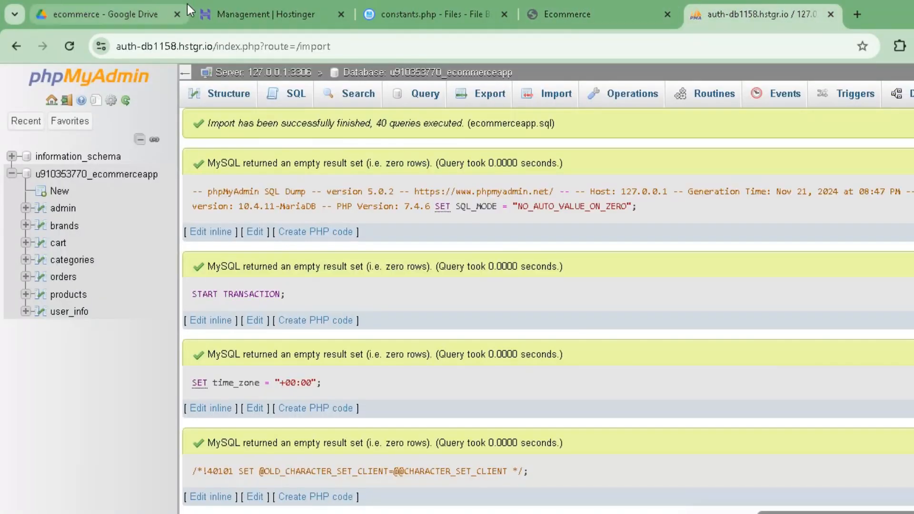
# Step: Copy the full MySQL username from hPanel's database list and paste it over root3 in USER
pyautogui.click(255, 14)
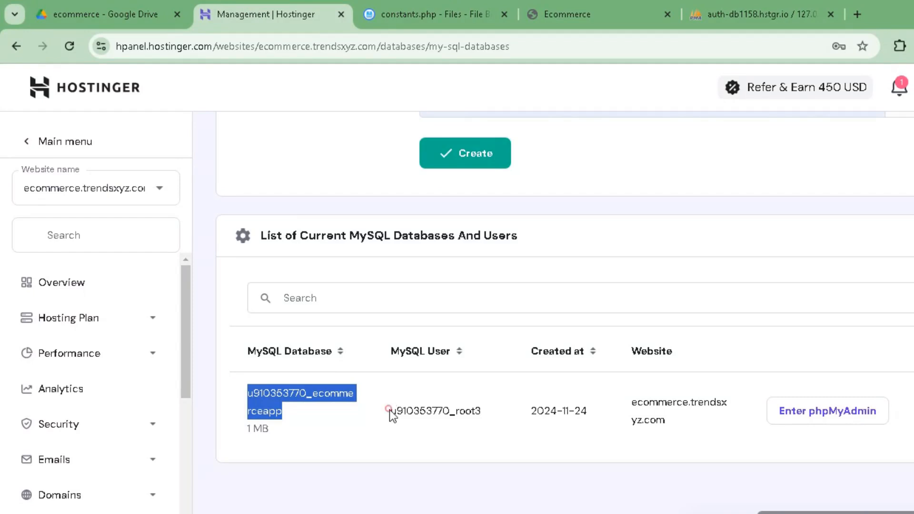
pyautogui.moveTo(390, 410); pyautogui.dragTo(484, 415)
pyautogui.hotkey('ctrl', 'c')
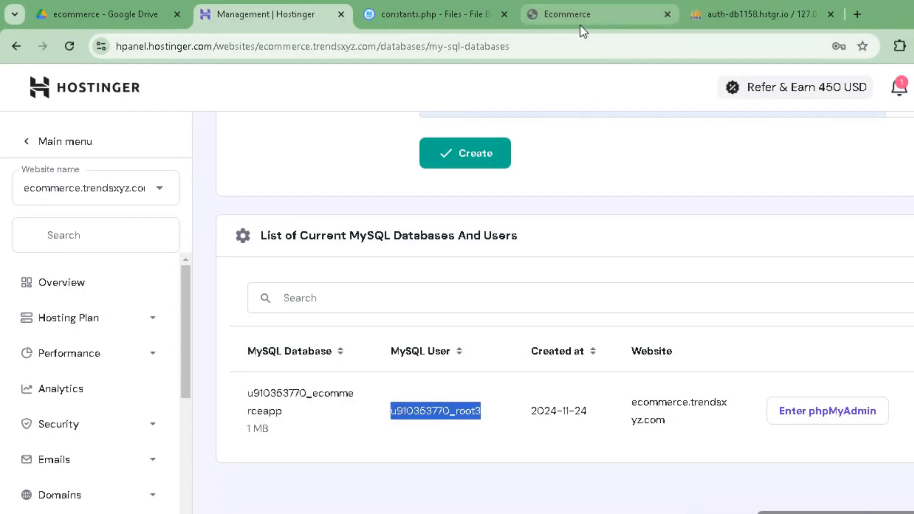
pyautogui.click(444, 14)
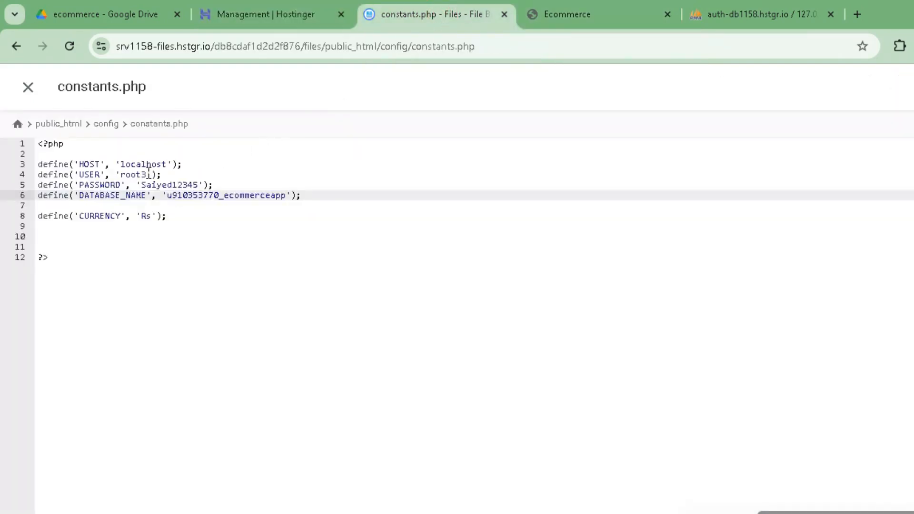
pyautogui.moveTo(148, 174); pyautogui.dragTo(122, 177)
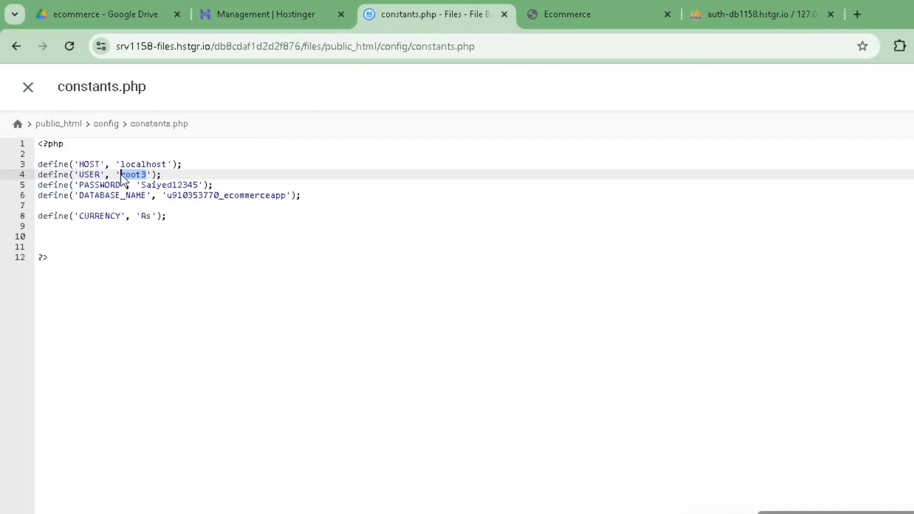
pyautogui.hotkey('ctrl', 'v')
# Step: Reload the live store to confirm products with rupee and BTC prices load, and check the login form
pyautogui.click(595, 13)
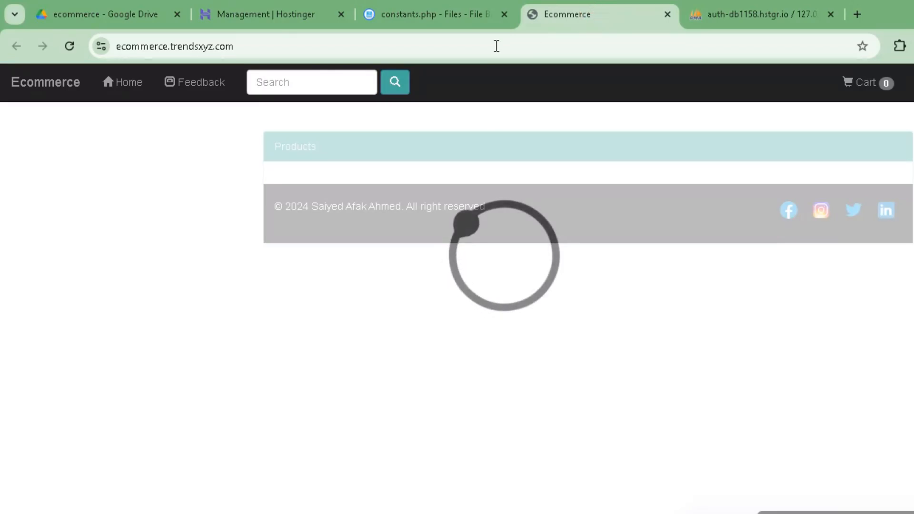
pyautogui.click(69, 47)
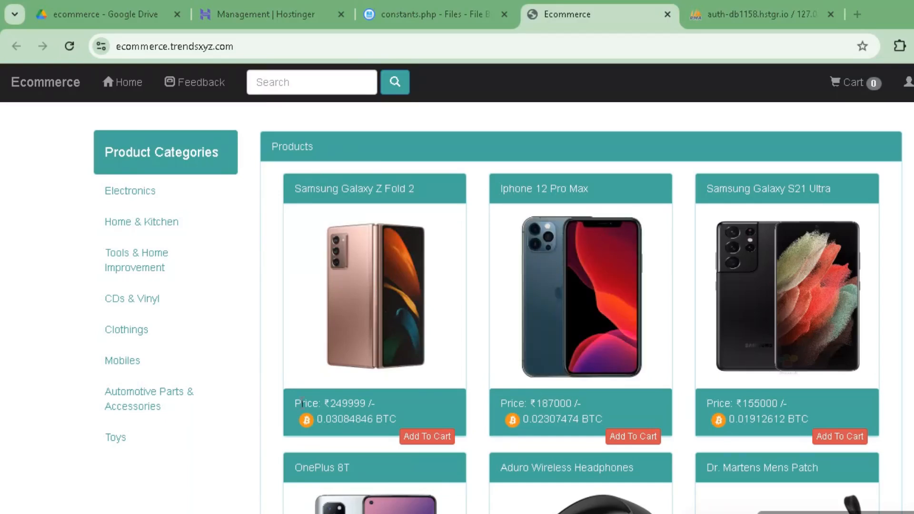
pyautogui.click(907, 82)
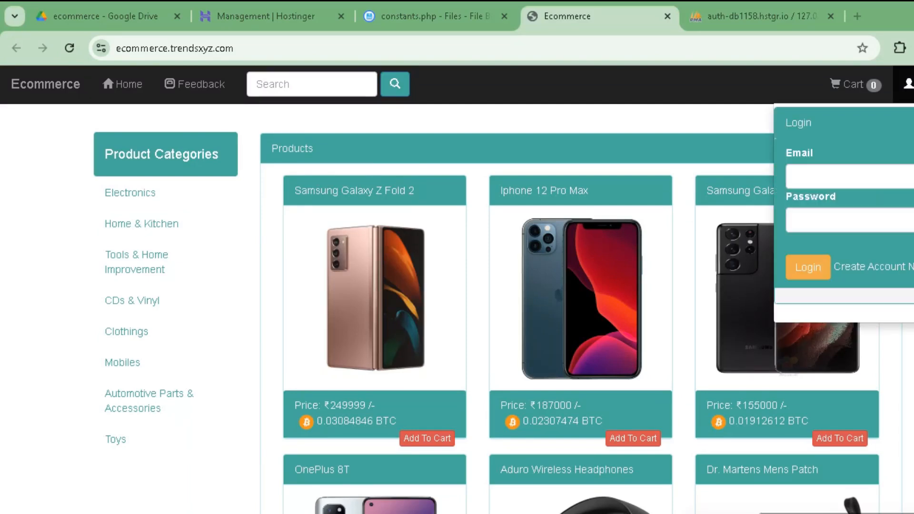
pyautogui.click(852, 508)
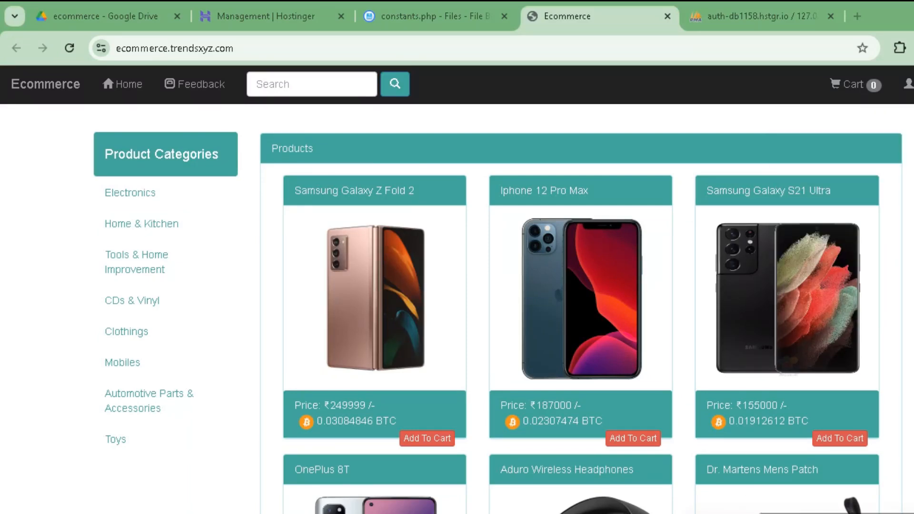
pyautogui.click(907, 82)
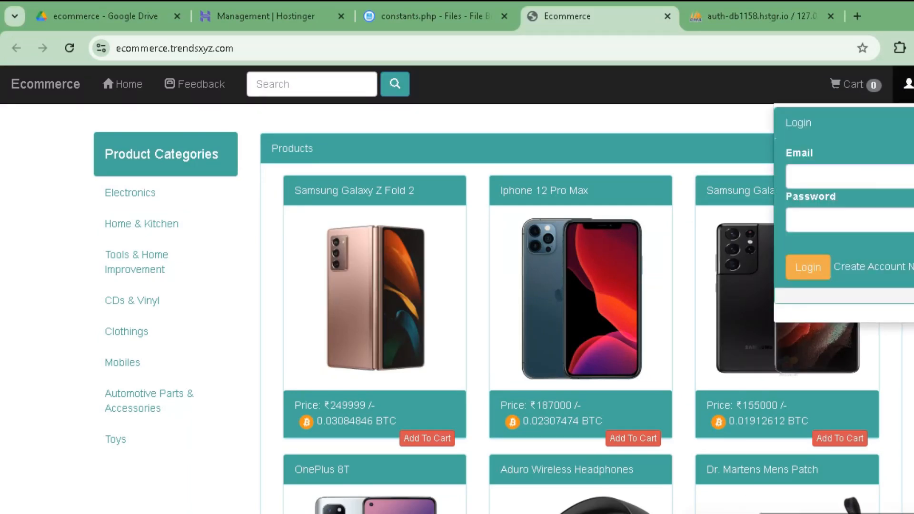
pyautogui.click(743, 16)
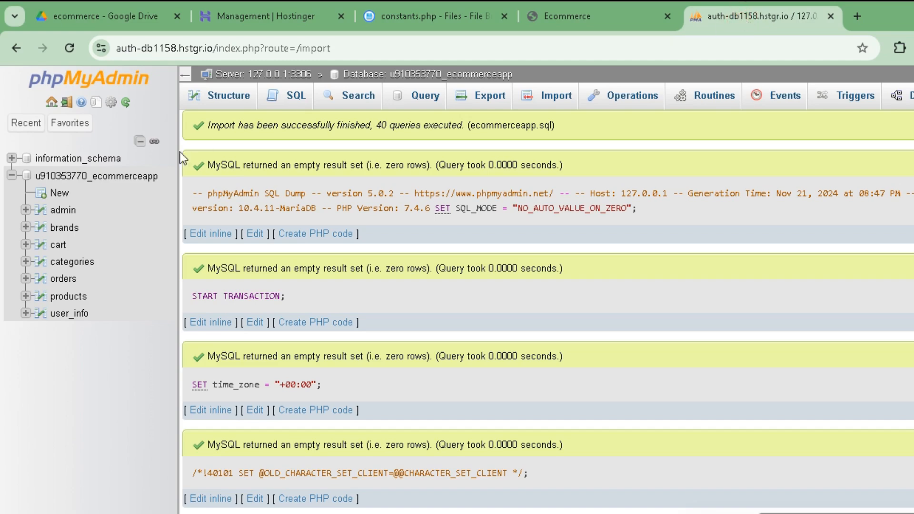
# Step: Browse the 10 registered customers in phpMyAdmin's user_info table, then return to the store's login form
pyautogui.click(71, 314)
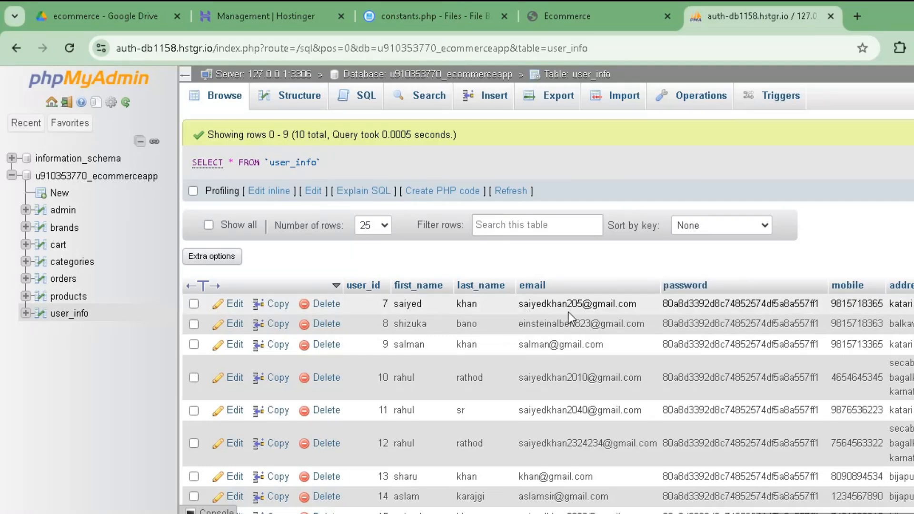
pyautogui.click(619, 15)
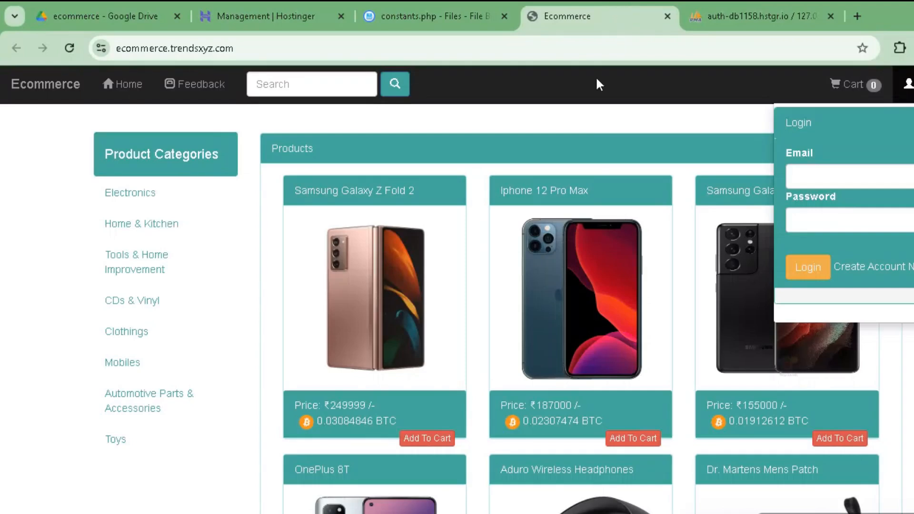
# Step: Log in with a registered customer's email and password, reaching profile.php with 2 items in the cart
pyautogui.click(822, 174)
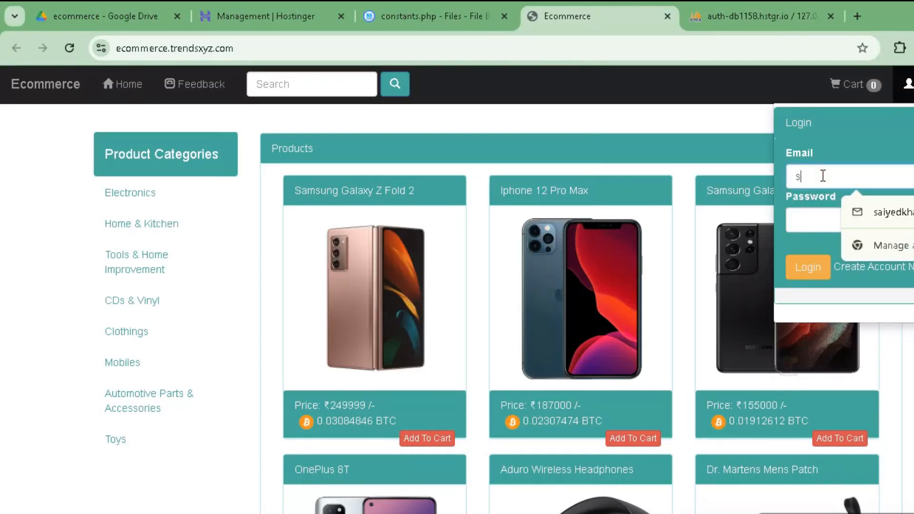
pyautogui.click(890, 214)
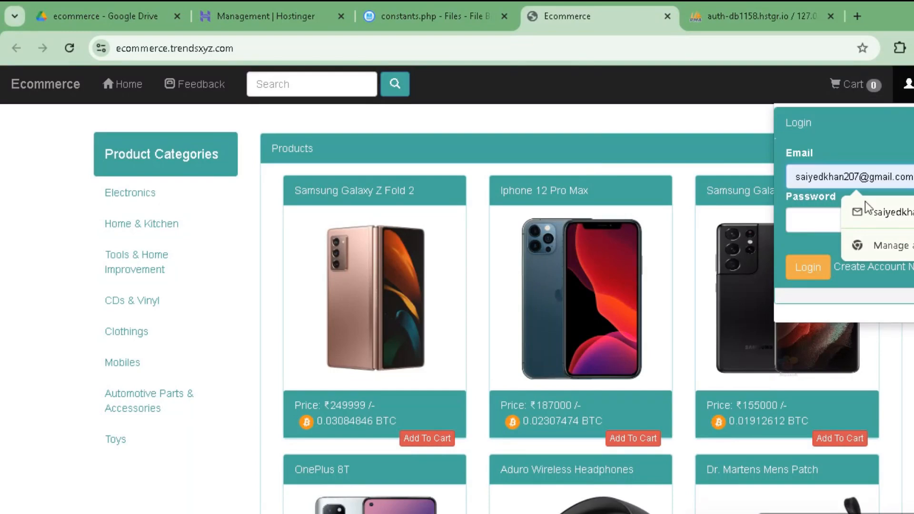
pyautogui.click(872, 173)
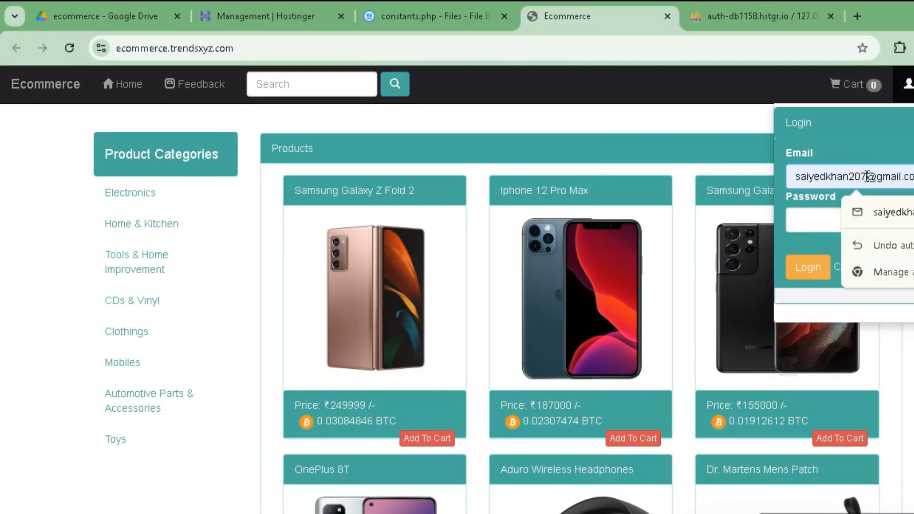
pyautogui.press('BackSpace')
pyautogui.write('5')
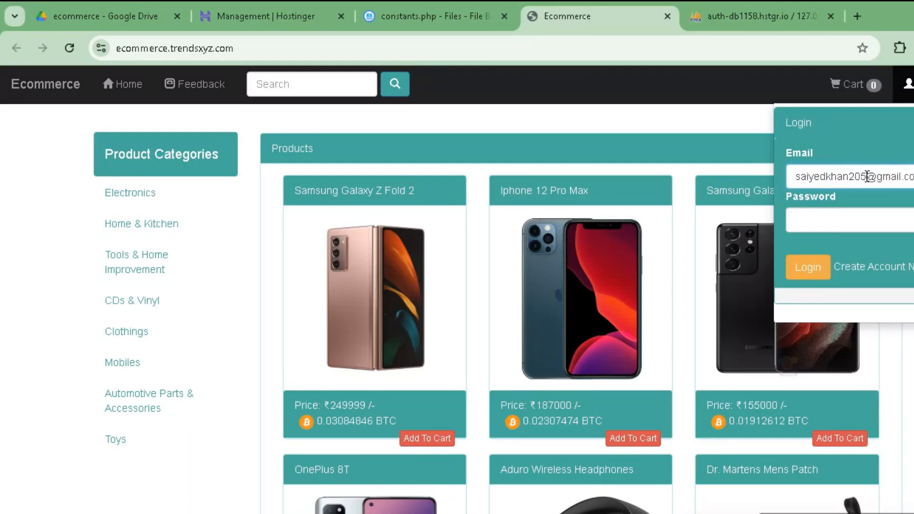
pyautogui.click(820, 215)
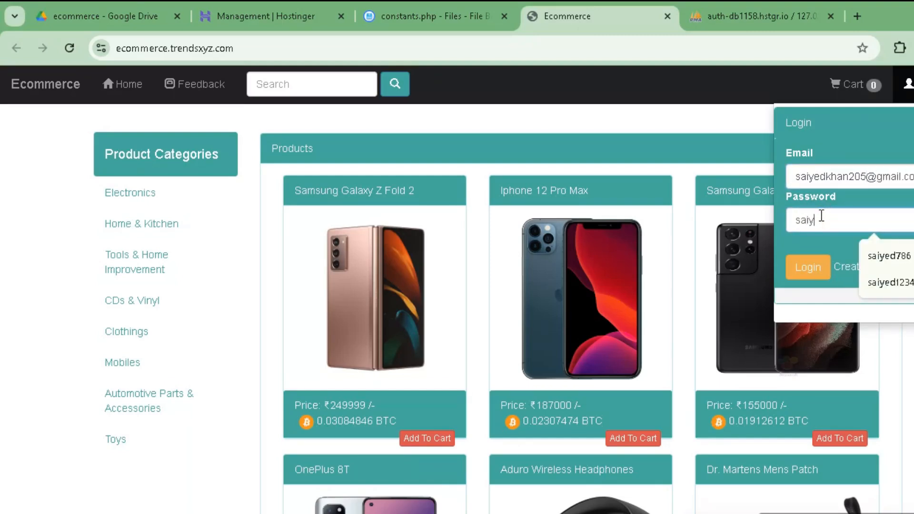
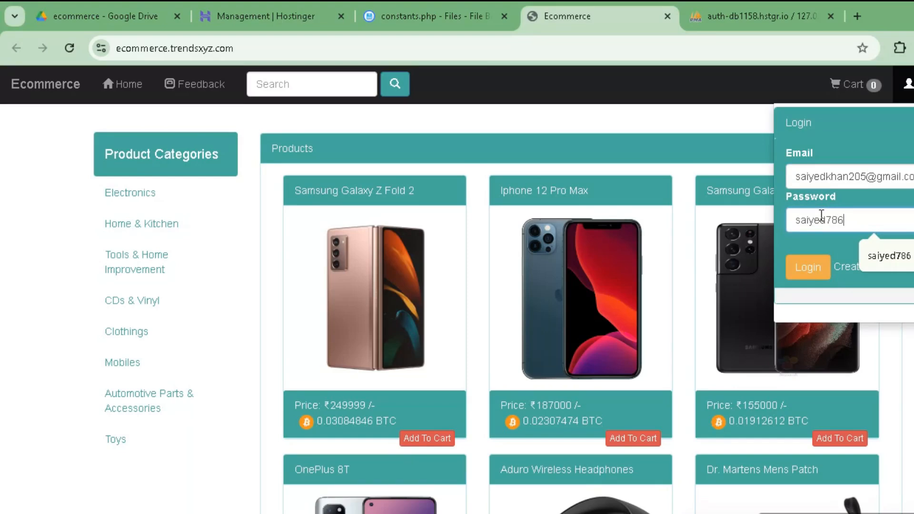
pyautogui.click(809, 268)
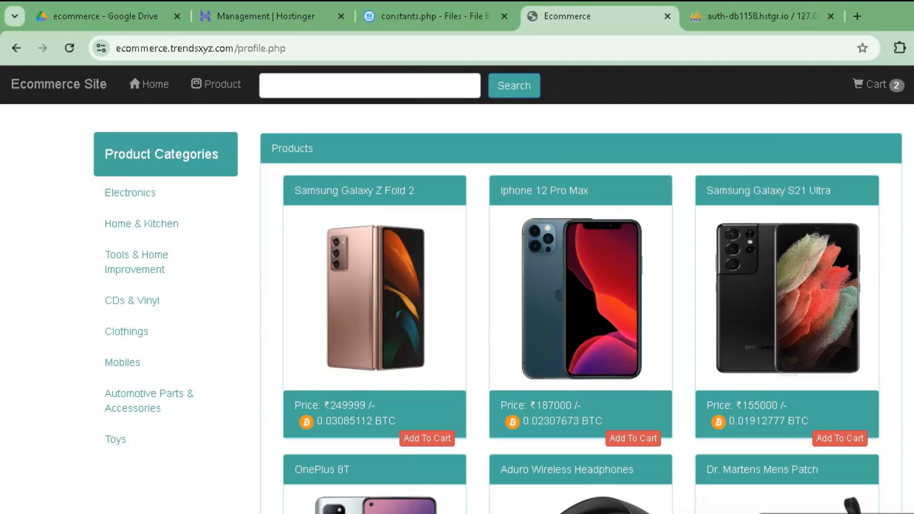
# Step: Check out both cart items priced in bitcoin (BTC 0.05319980), then continue shopping from the thank-you page
pyautogui.click(887, 93)
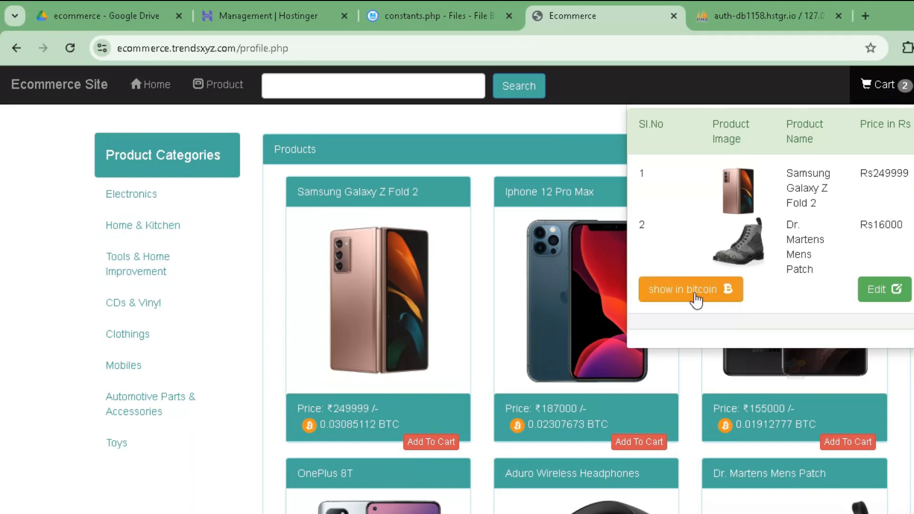
pyautogui.click(694, 297)
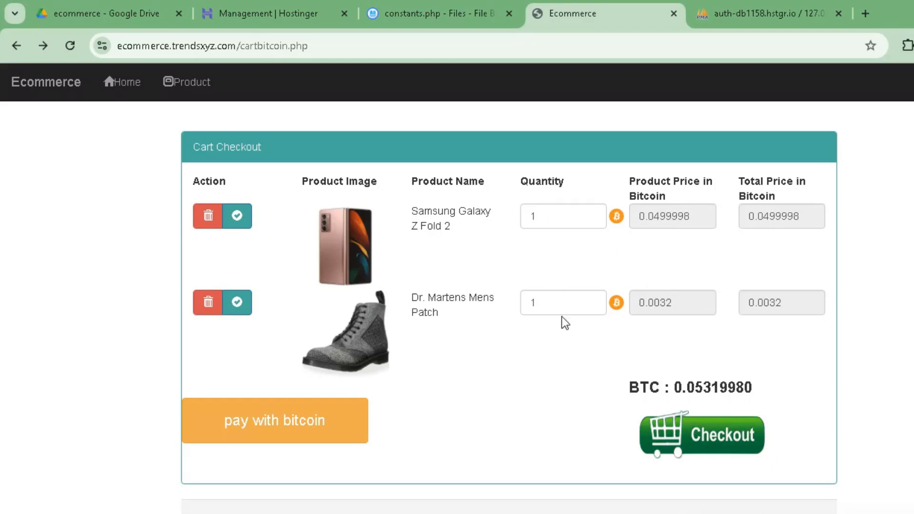
pyautogui.click(704, 439)
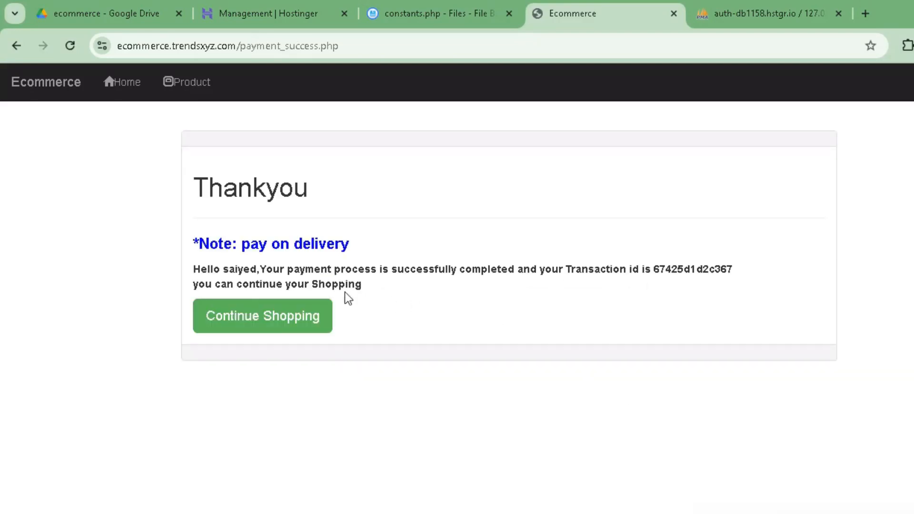
pyautogui.click(267, 315)
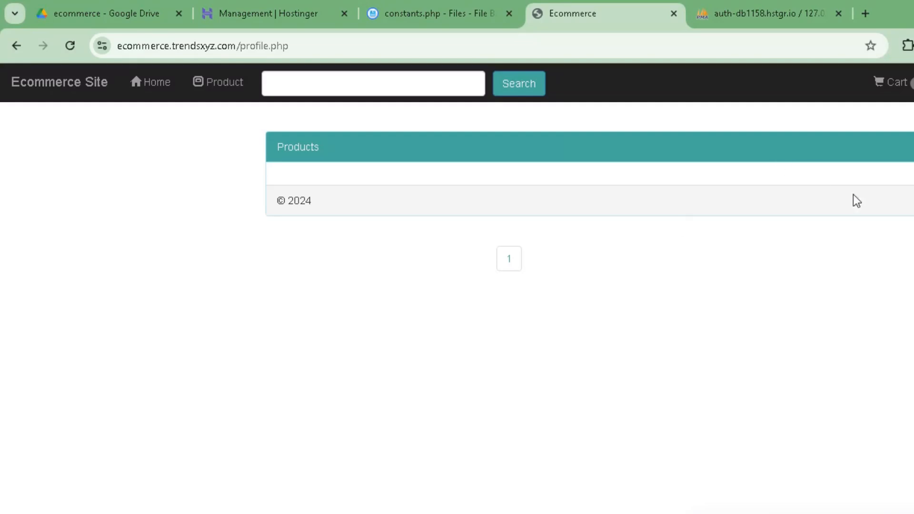